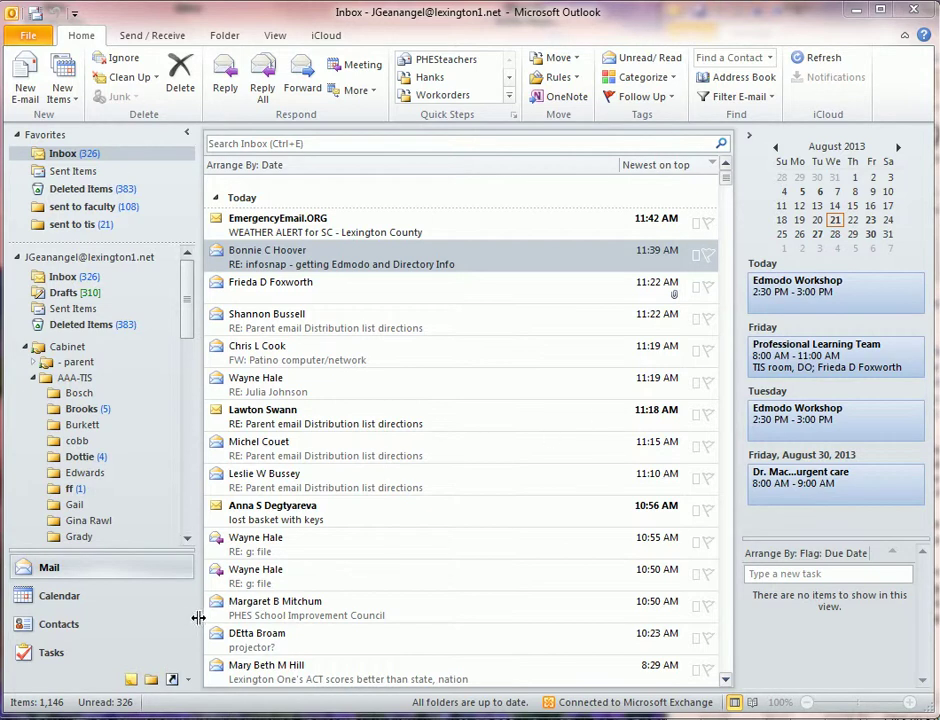
Step: In Contacts, add a new folder 'Parent 13-14' beneath the main Contacts folder and select it
click(60, 624)
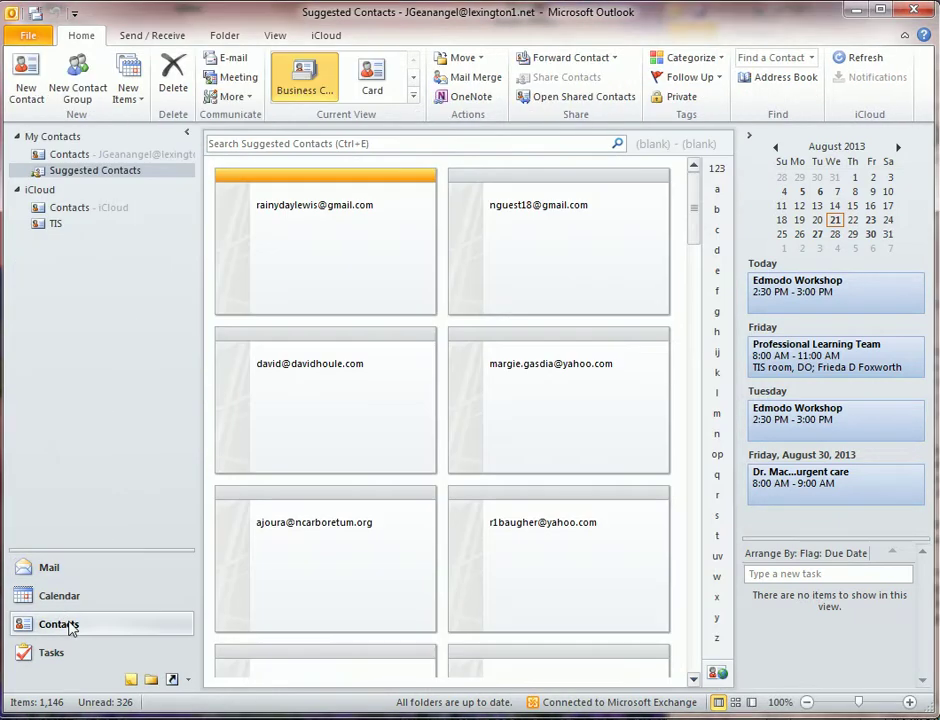
click(72, 155)
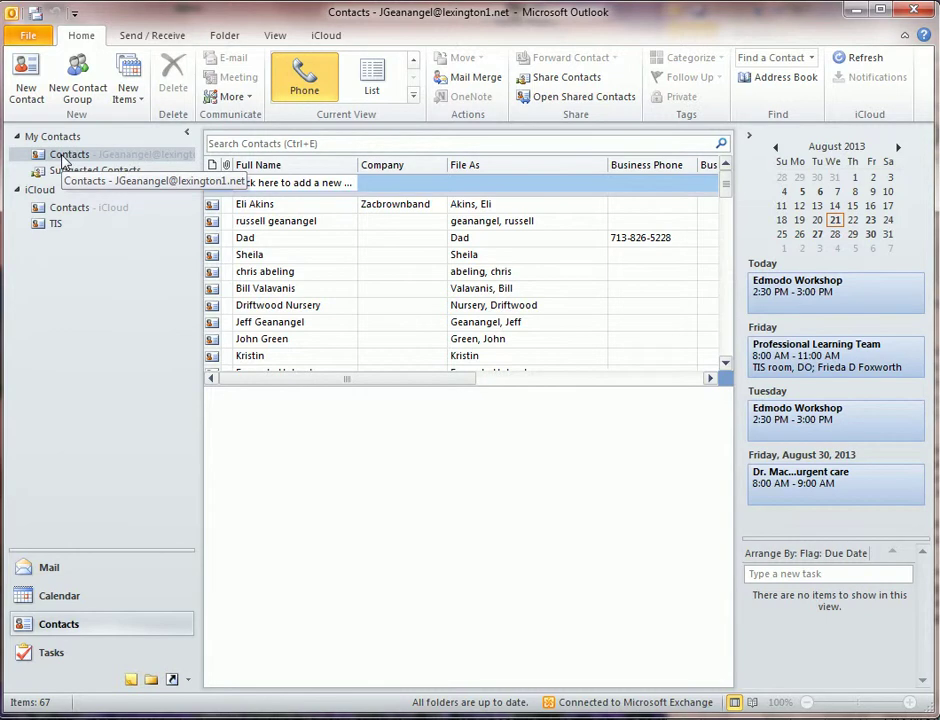
right_click(64, 158)
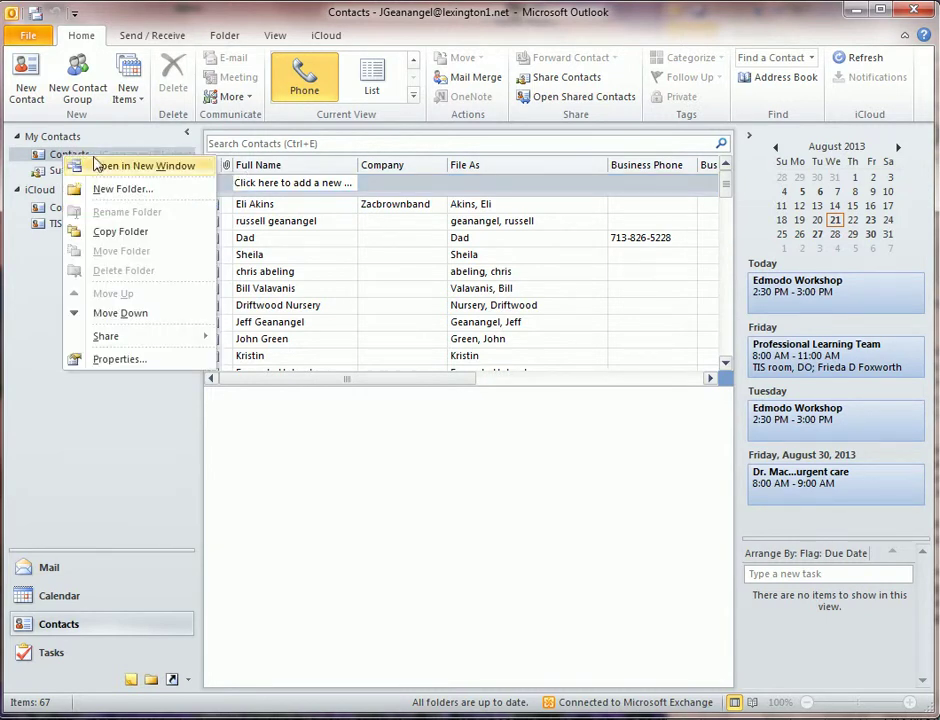
click(110, 190)
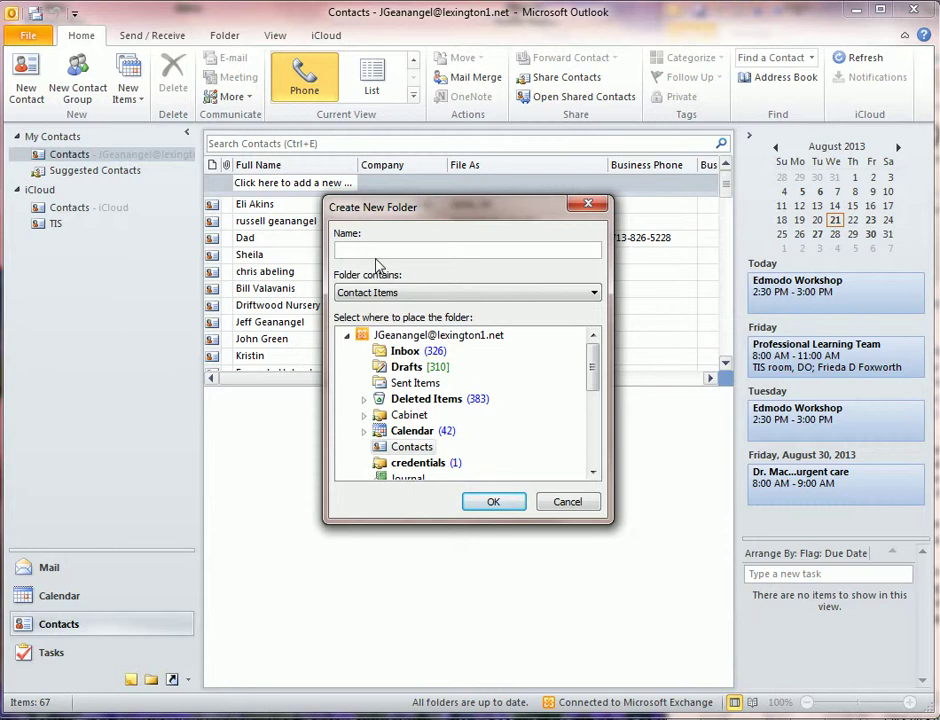
text(P)
click(495, 502)
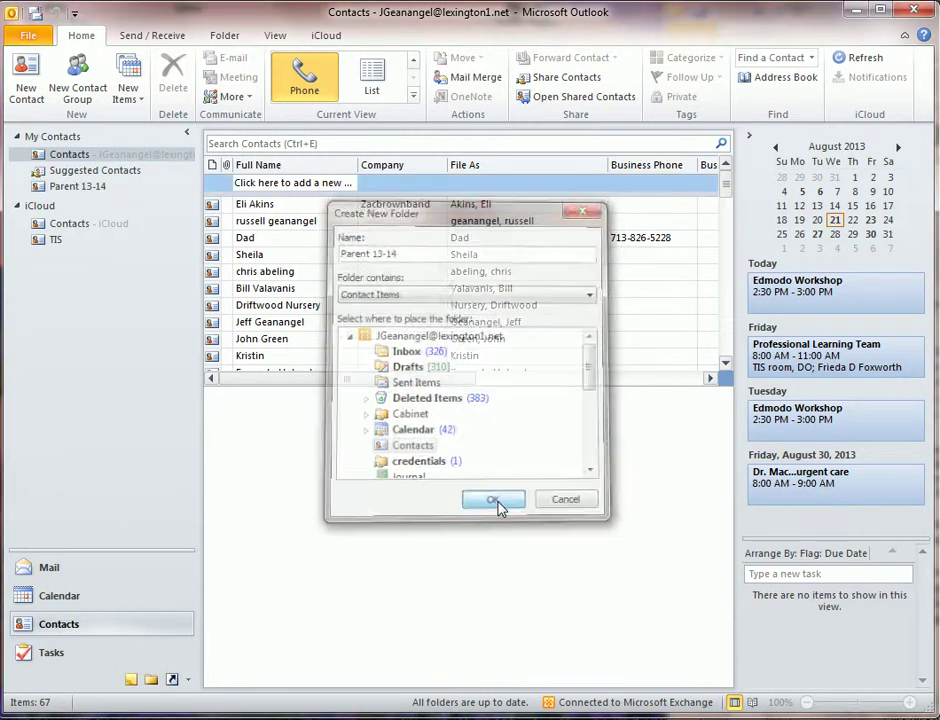
click(62, 187)
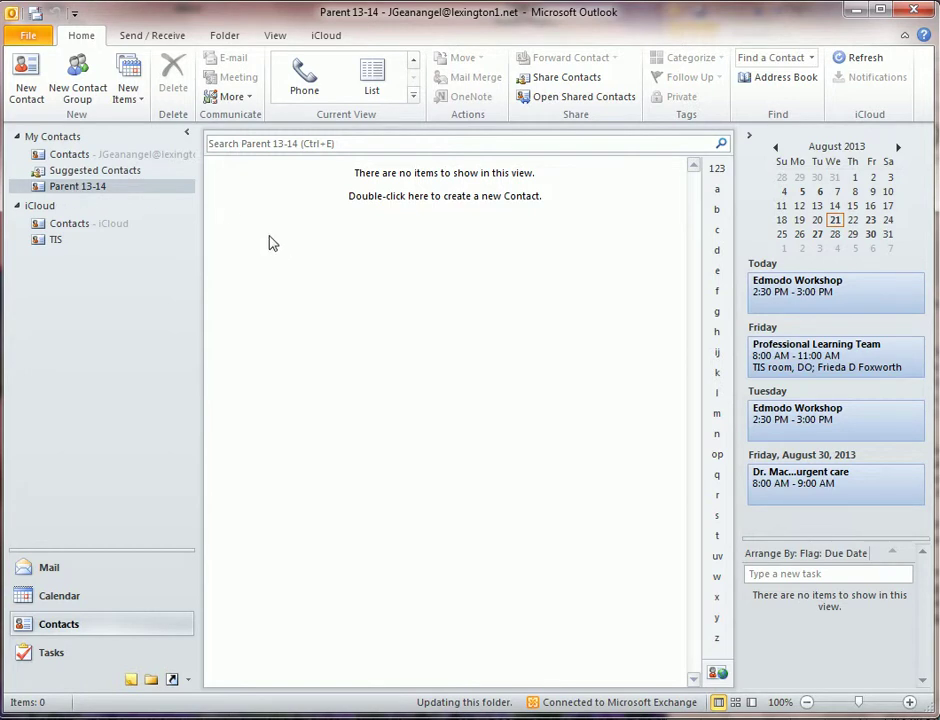
Step: Add a contact with the person's full name, company Wade and their e-mail address, then save it
click(26, 80)
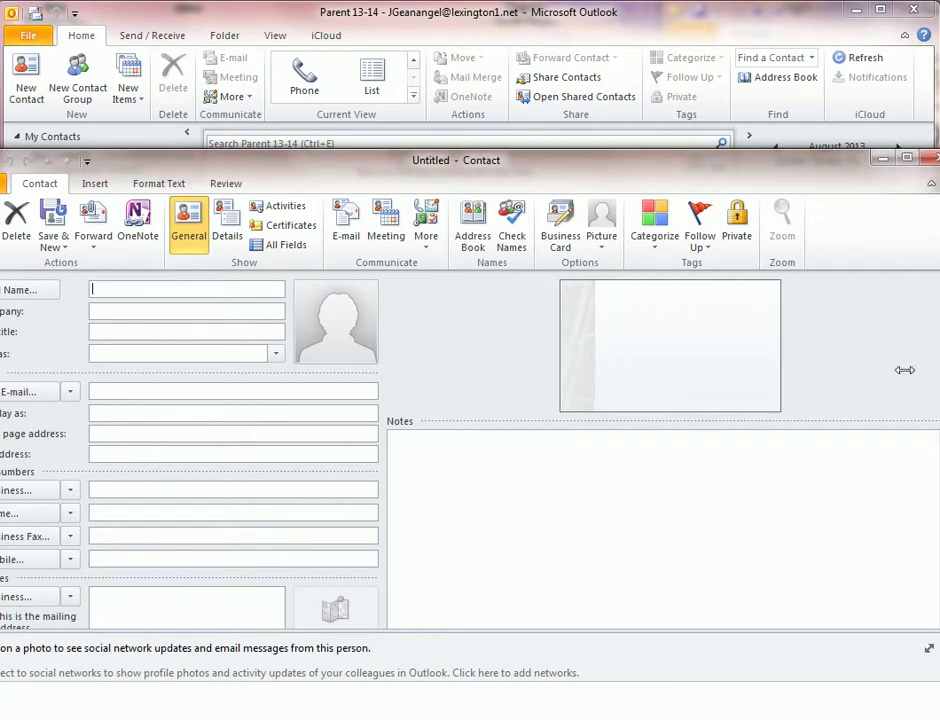
drag(485, 178, 575, 128)
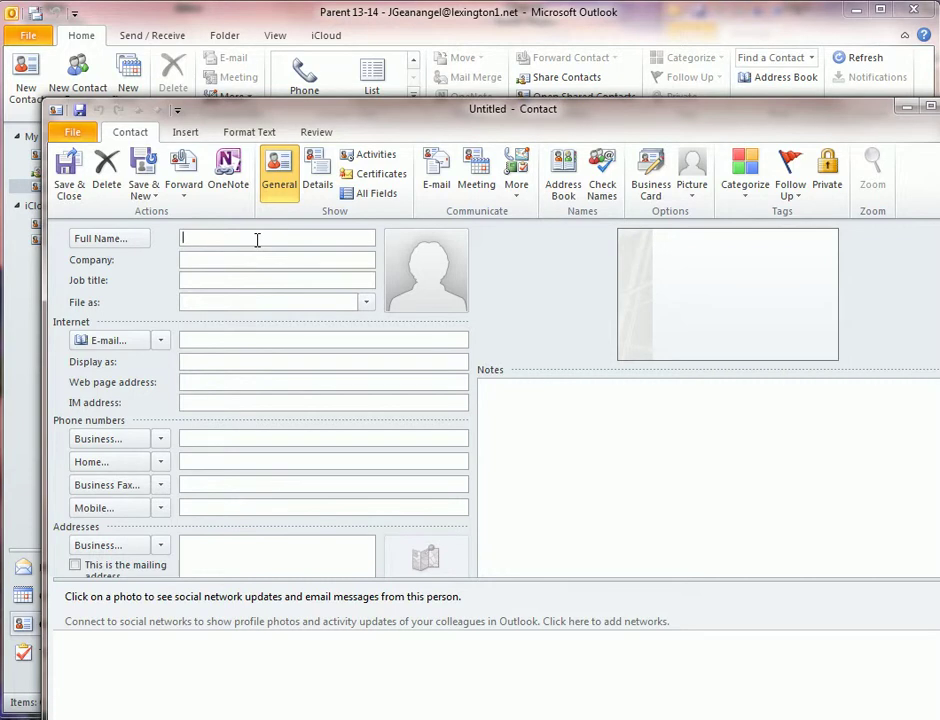
text(John Geanangel)
click(190, 262)
text(Wade)
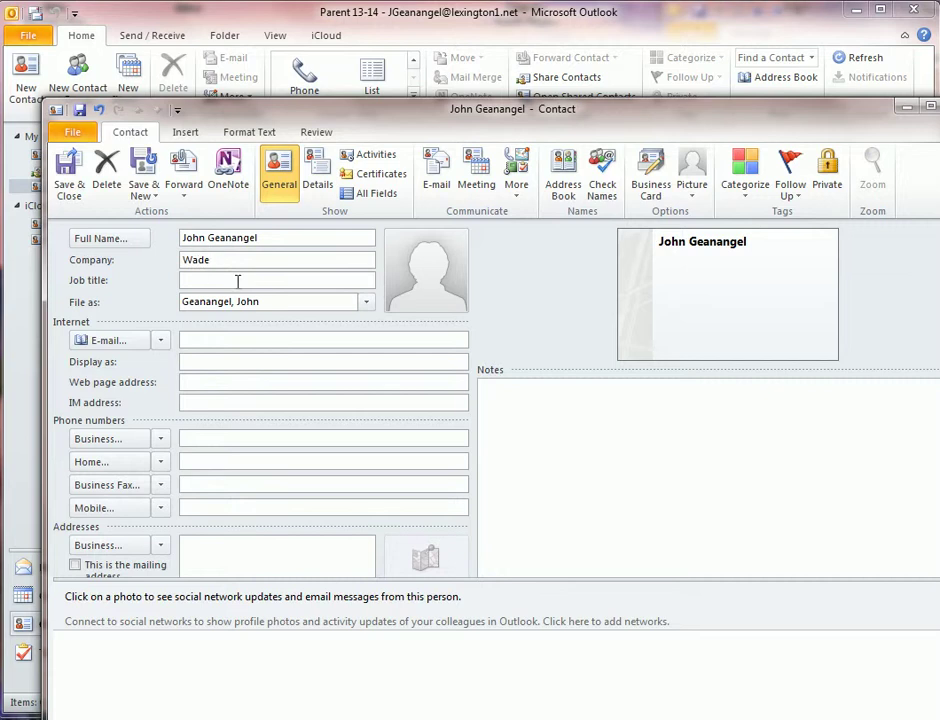
click(214, 339)
text(12)
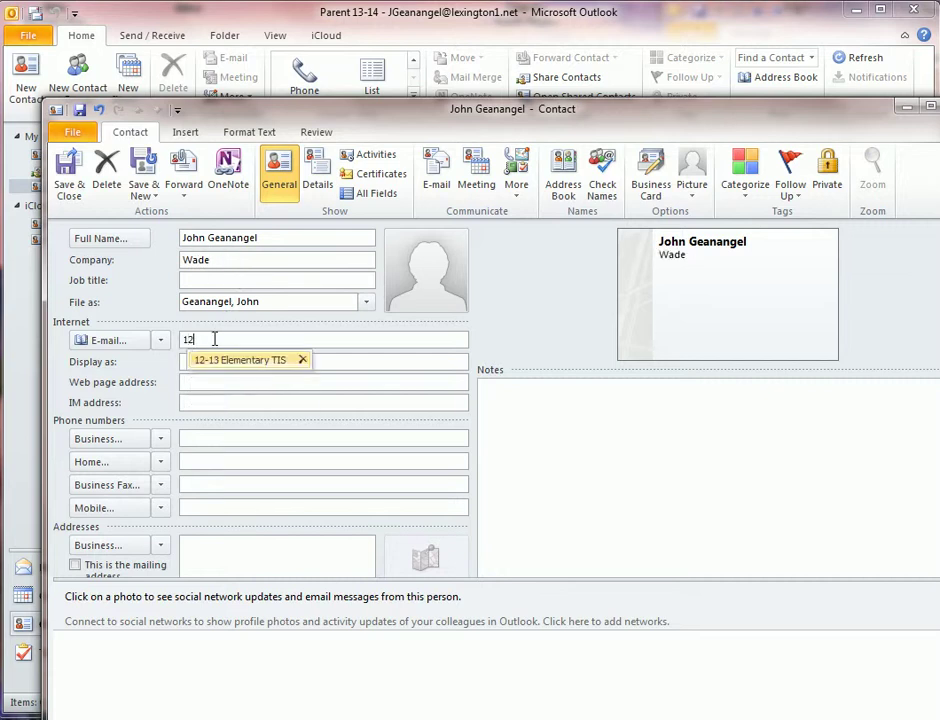
text(3@)
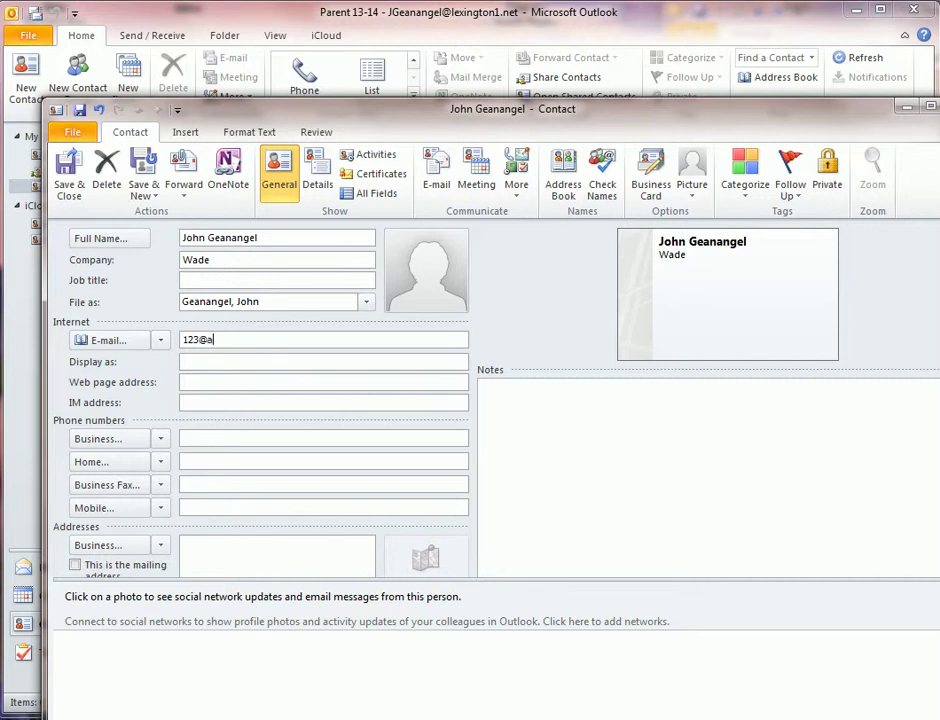
text(abc.com)
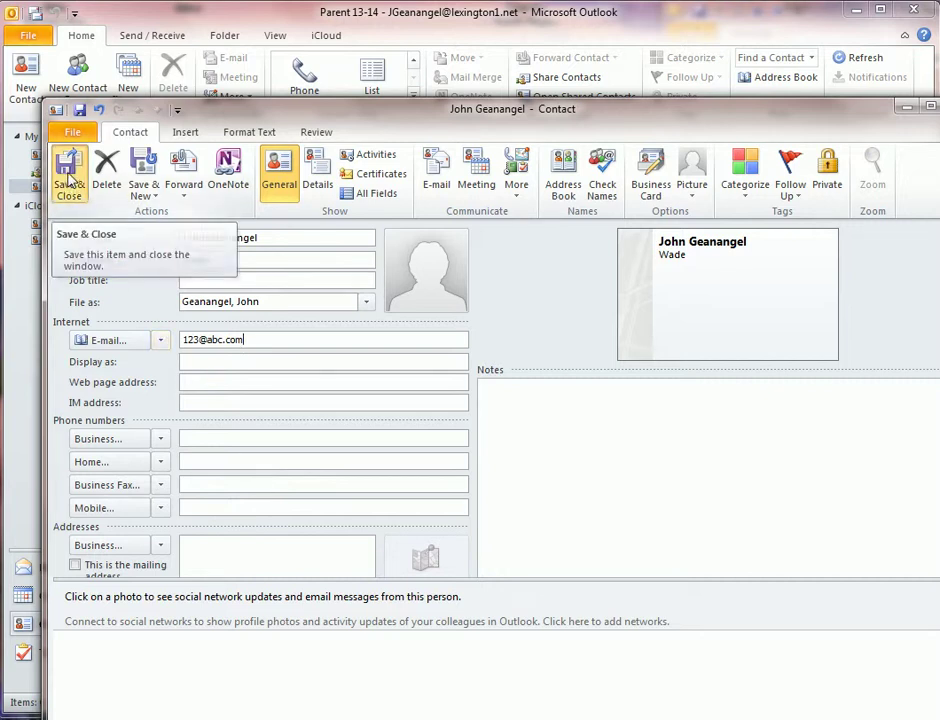
click(69, 184)
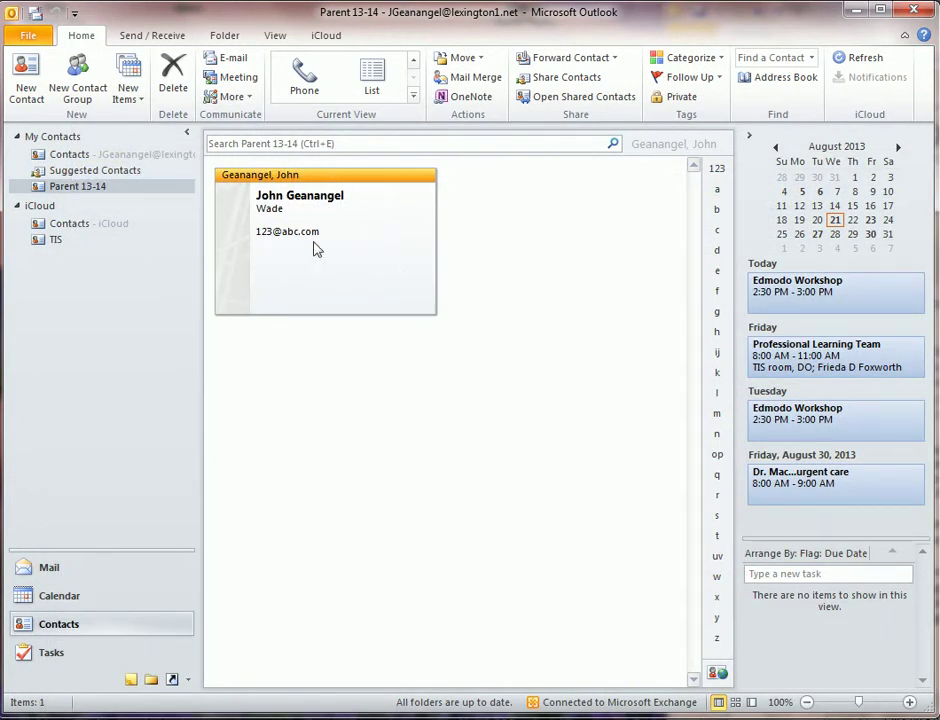
Step: Add contact 'Test one' with company child1 and an abc e-mail address, then save it
click(27, 76)
text(Test one)
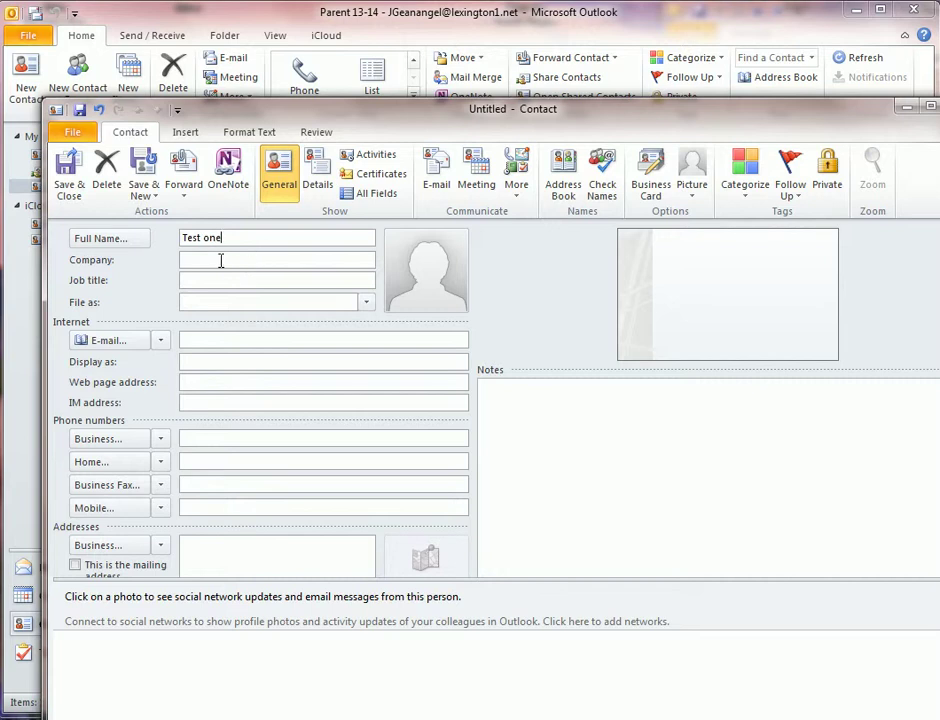
click(220, 261)
text(chi)
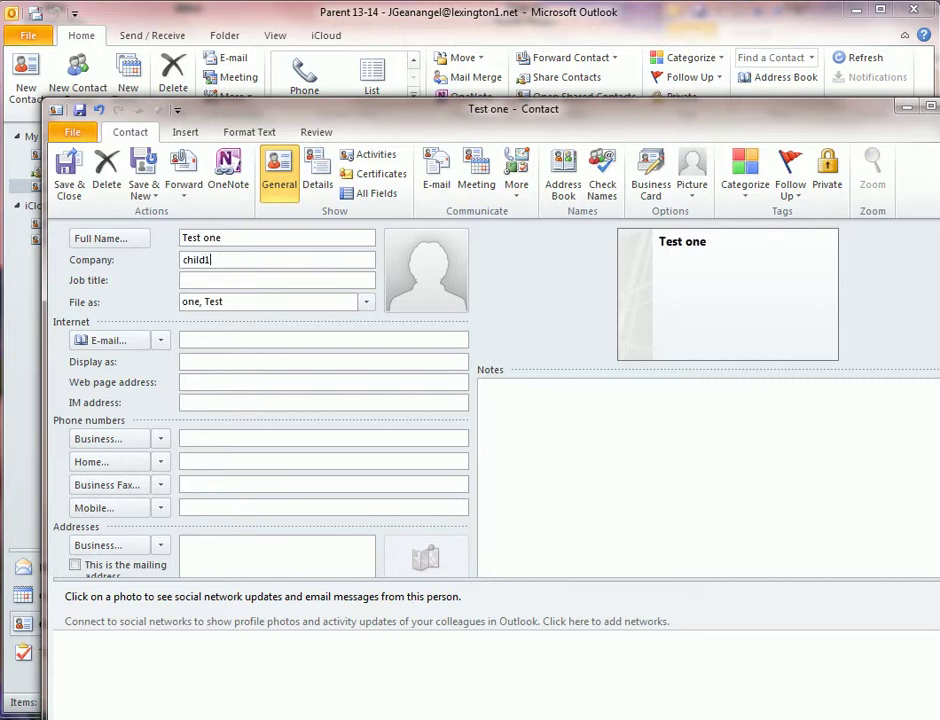
text(ld1)
click(213, 340)
text(234@abc.com)
key(BackSpace)
key(BackSpace)
key(BackSpace)
text(co)
click(70, 178)
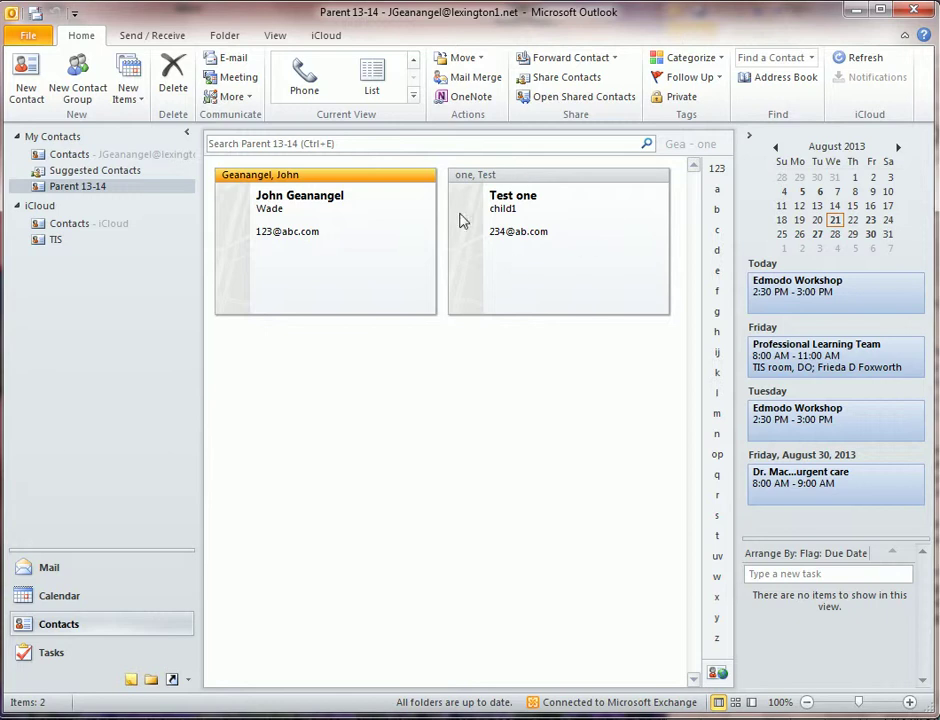
Step: Reopen Test one, replace its e-mail with the corrected abc.com address, and save it
double_click(520, 188)
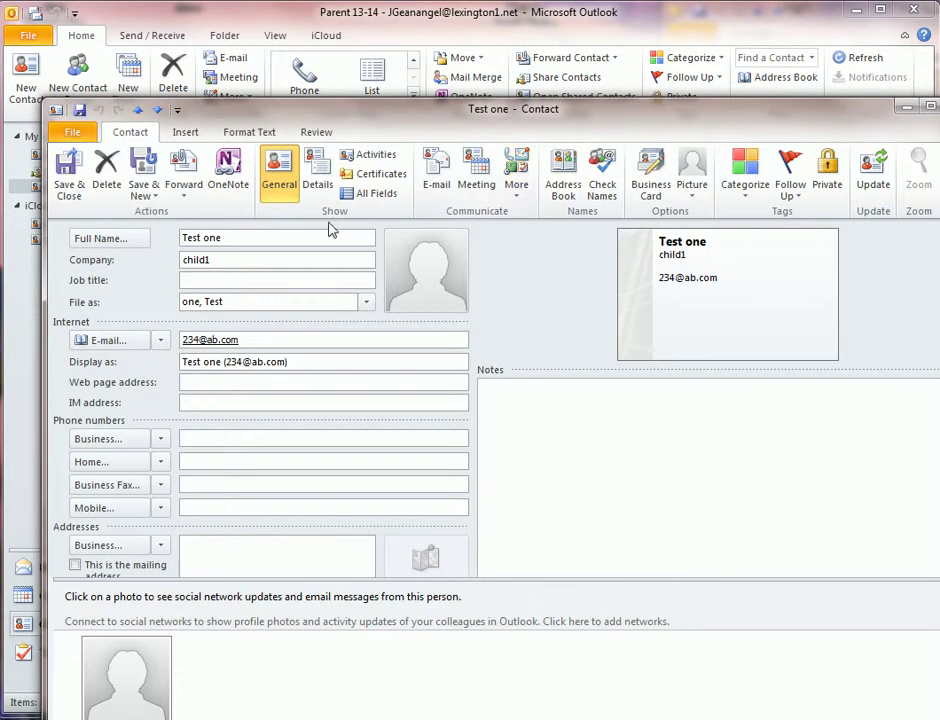
click(216, 341)
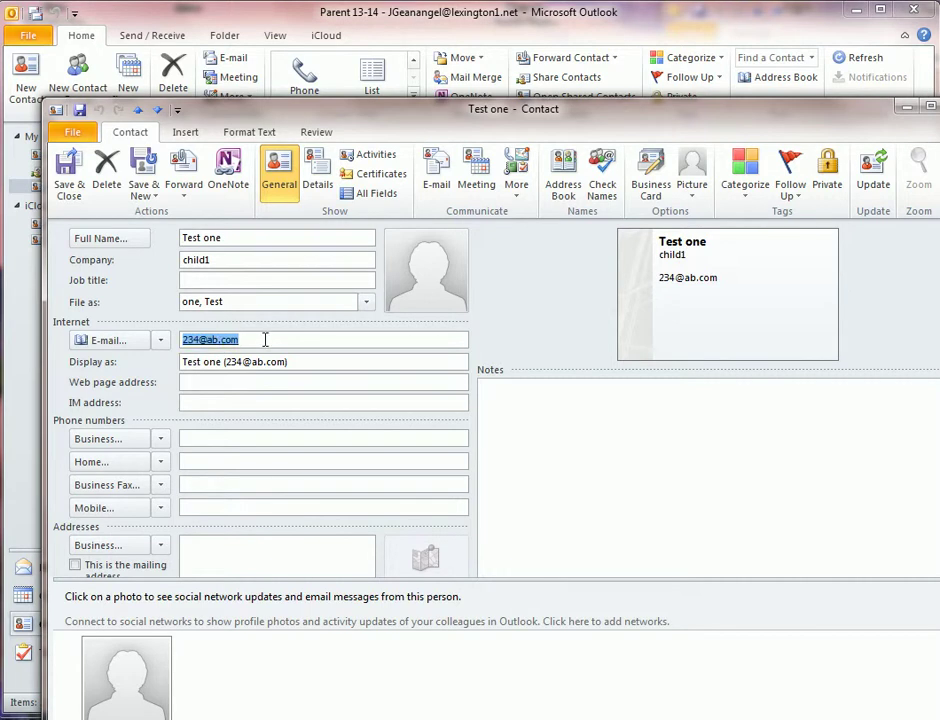
key(BackSpace)
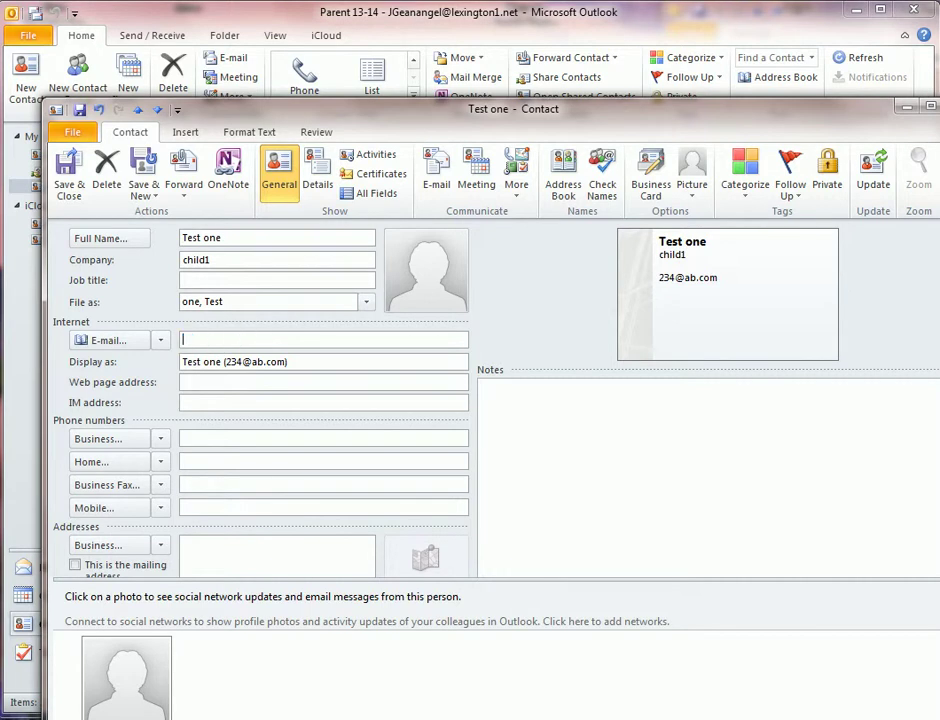
text(234)
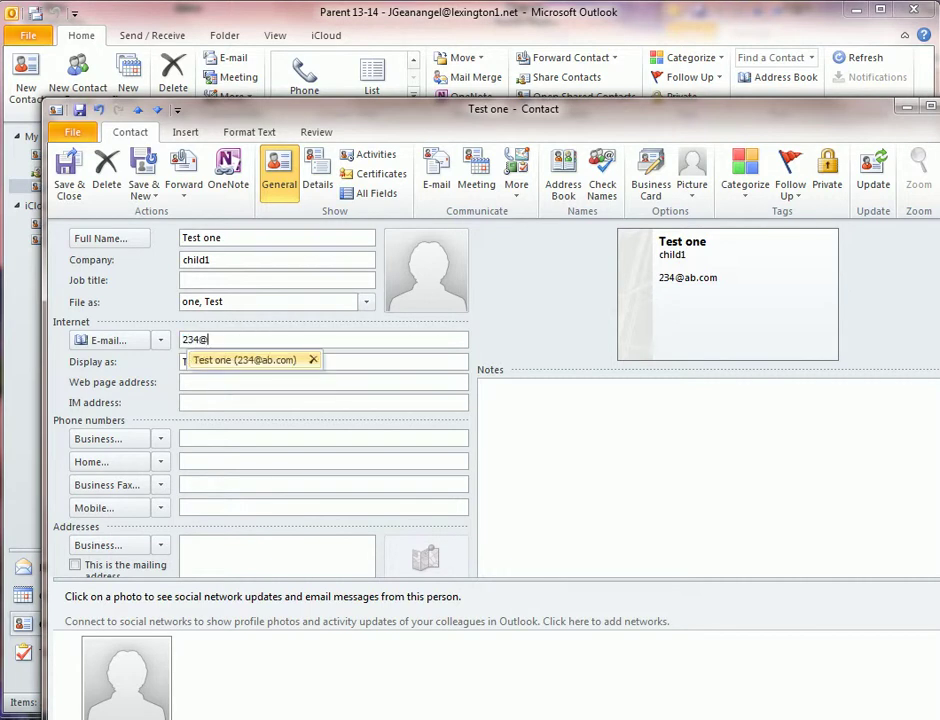
text(@abc.com)
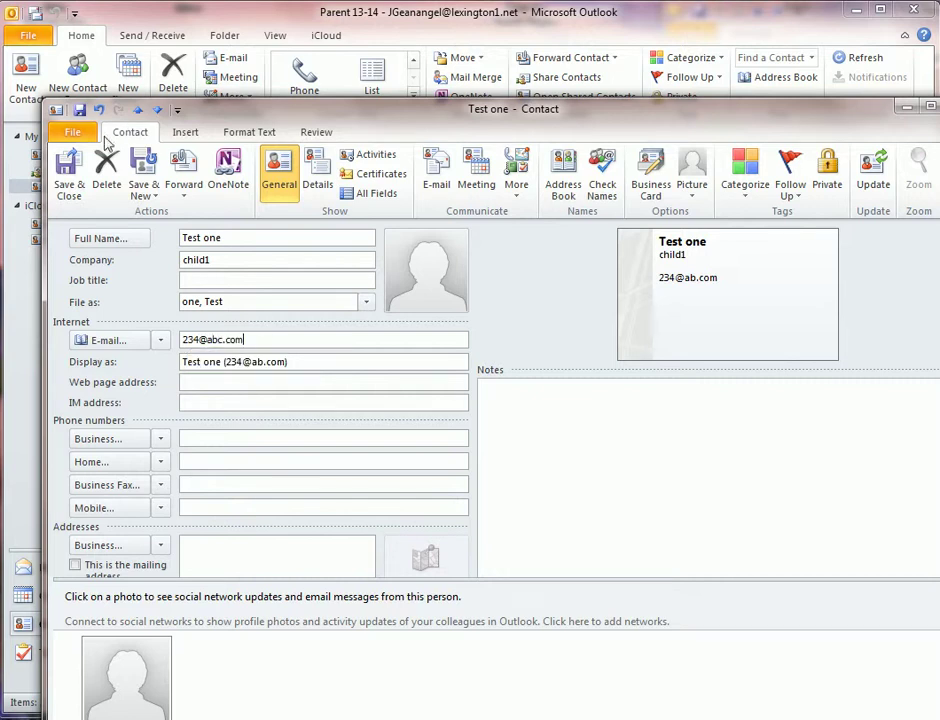
click(69, 172)
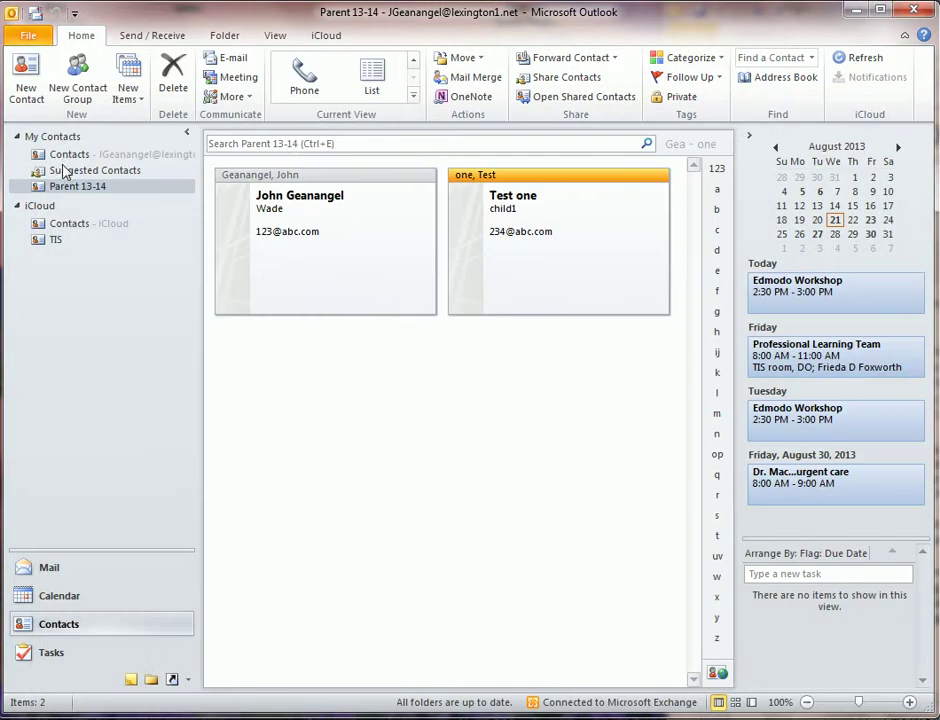
click(346, 229)
click(503, 252)
click(357, 262)
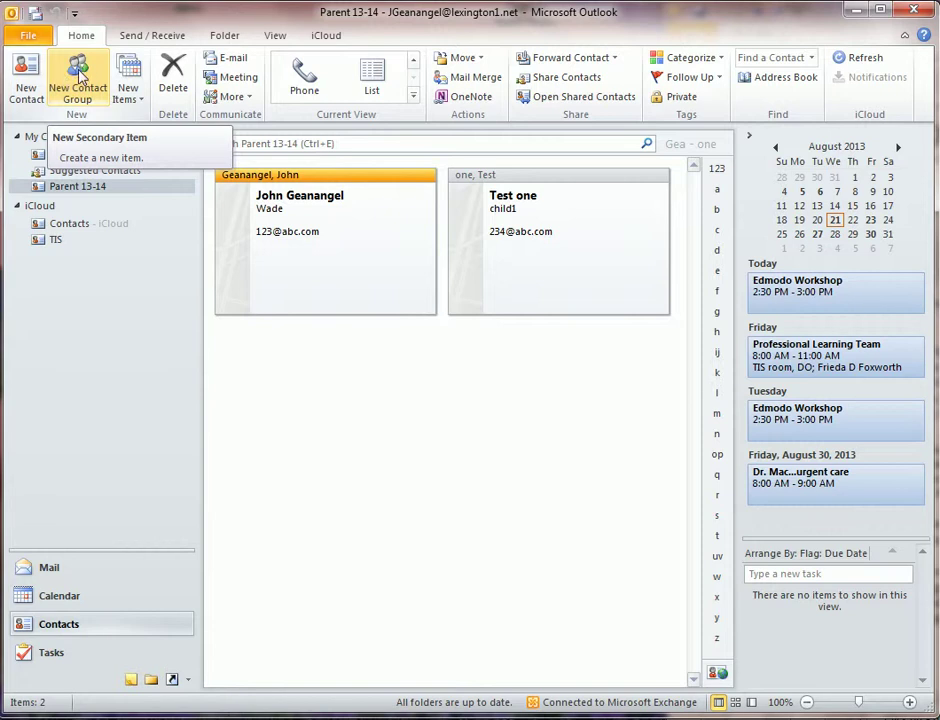
Step: Create a contact group named 'Parents 13-14' with no members and save it
click(79, 78)
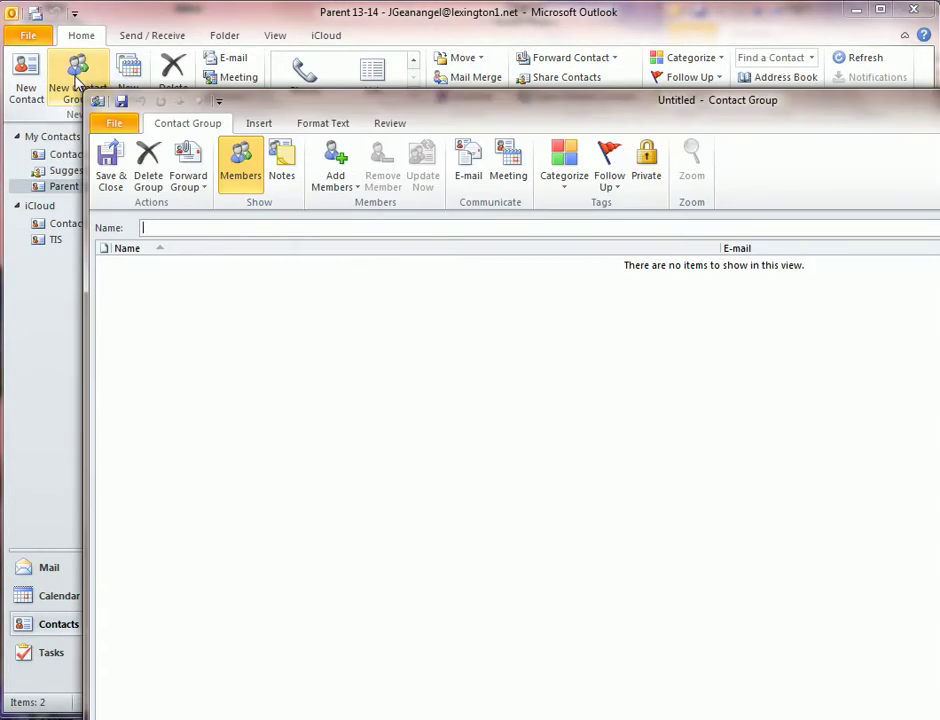
text(Paren)
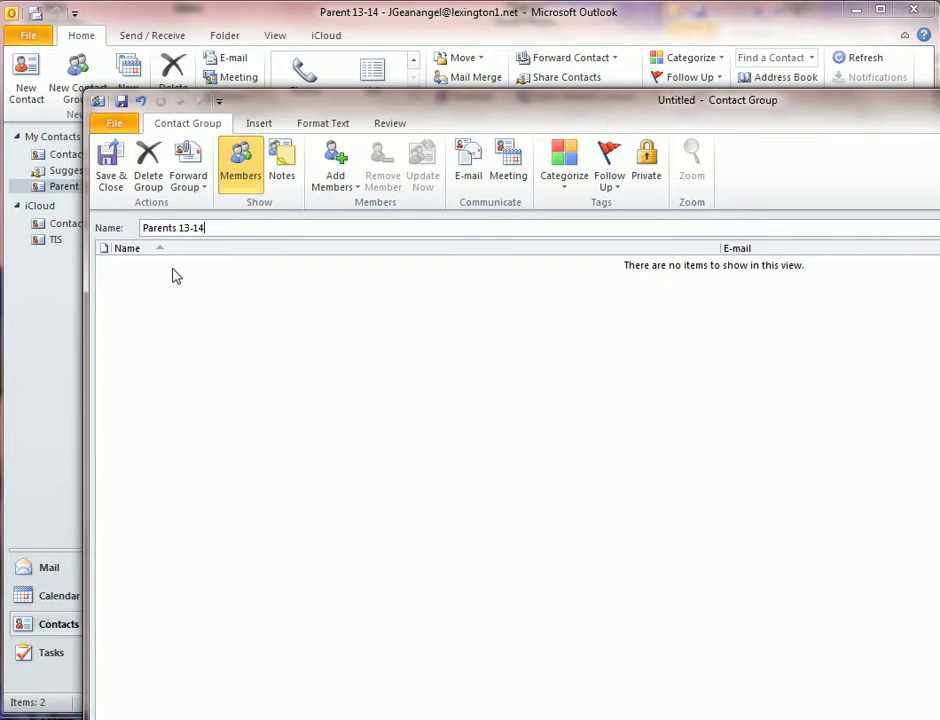
click(110, 172)
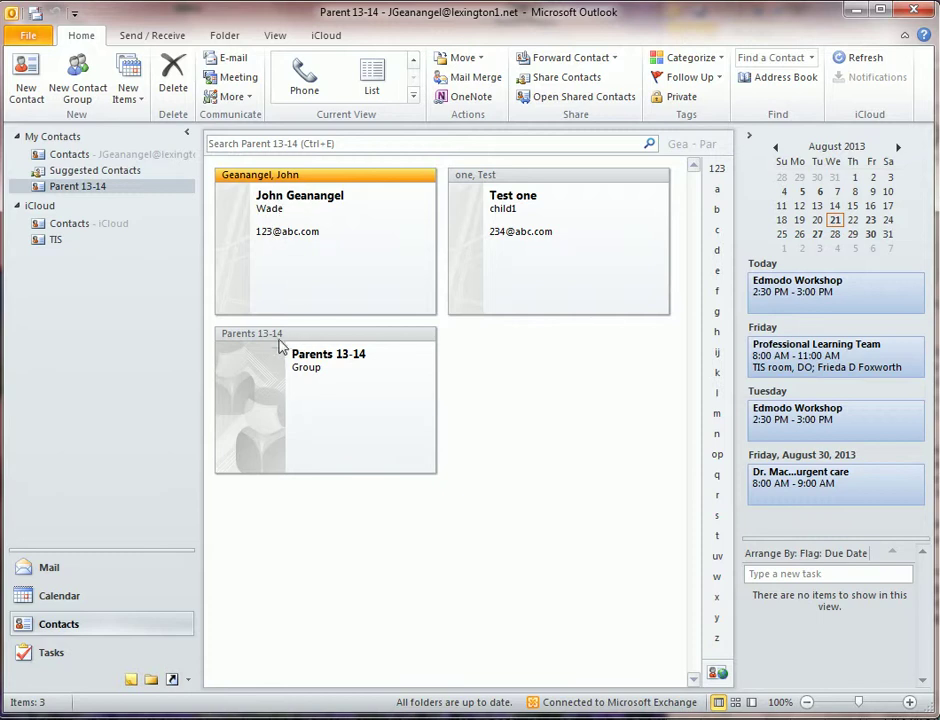
Step: Add both contacts from the Parent 13-14 address book to the Parents 13-14 group and save
double_click(283, 336)
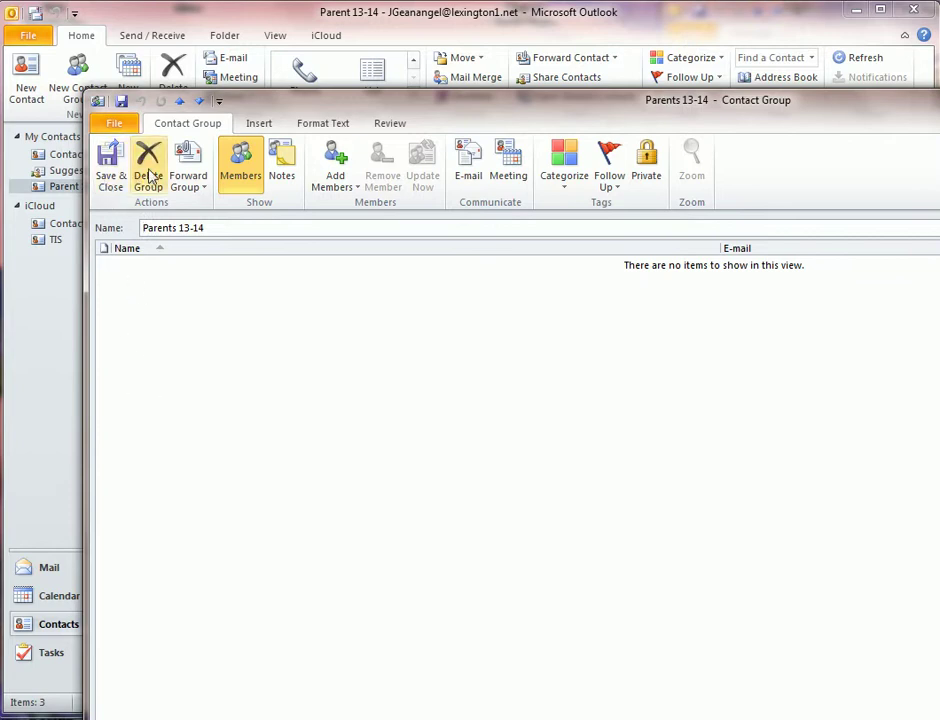
click(335, 177)
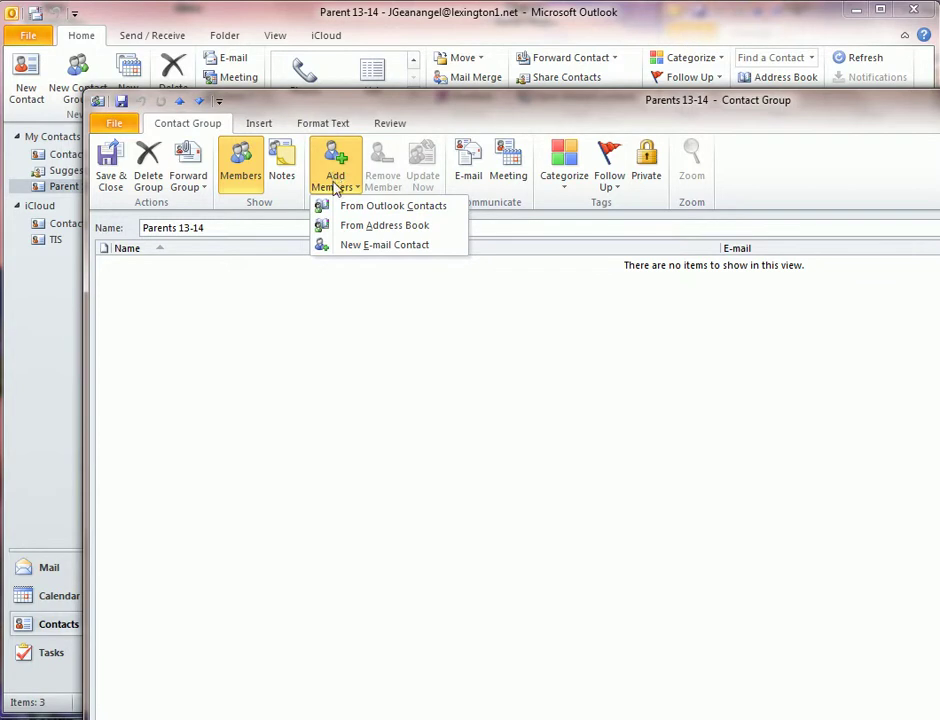
click(346, 209)
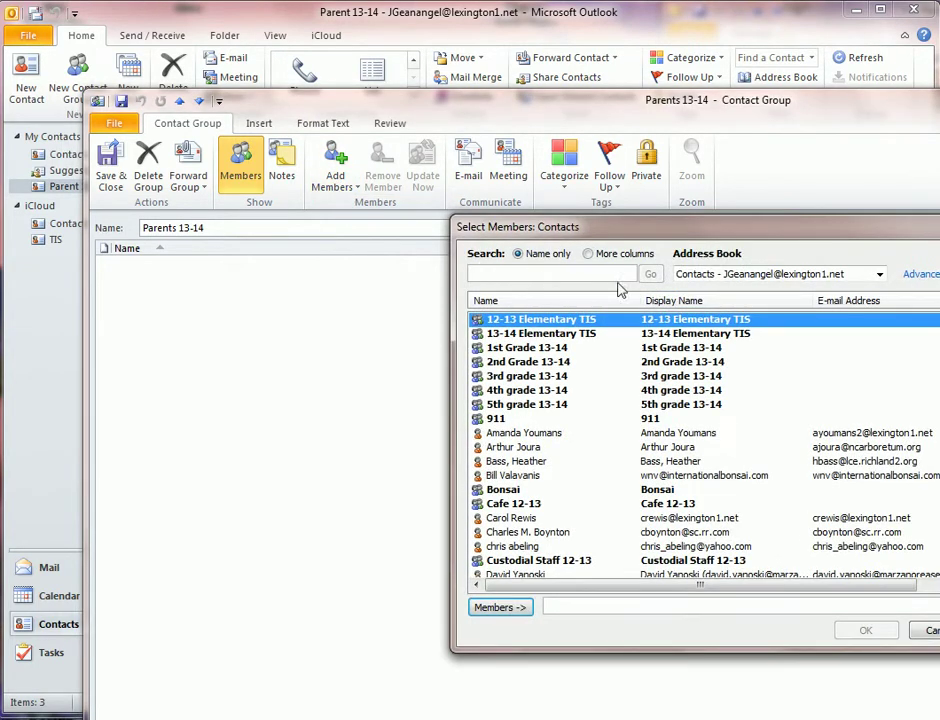
click(700, 274)
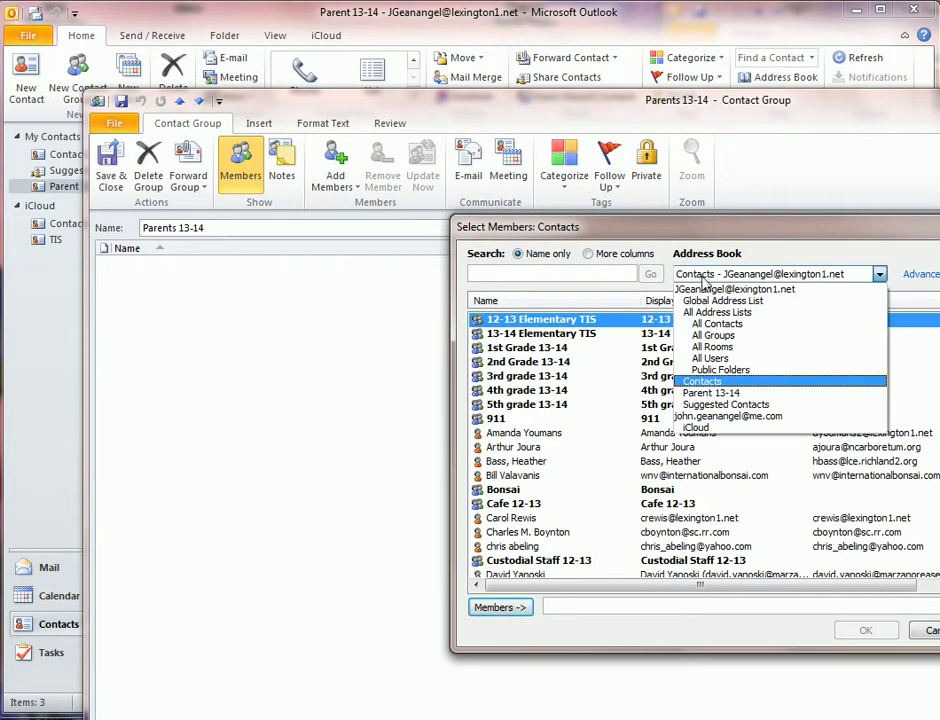
click(706, 394)
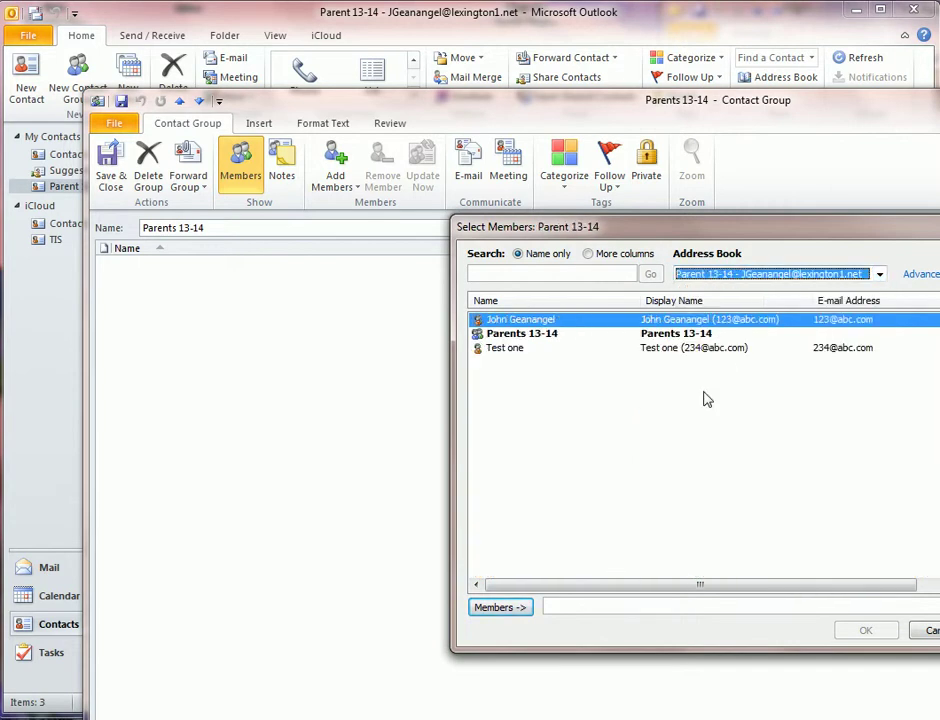
double_click(507, 320)
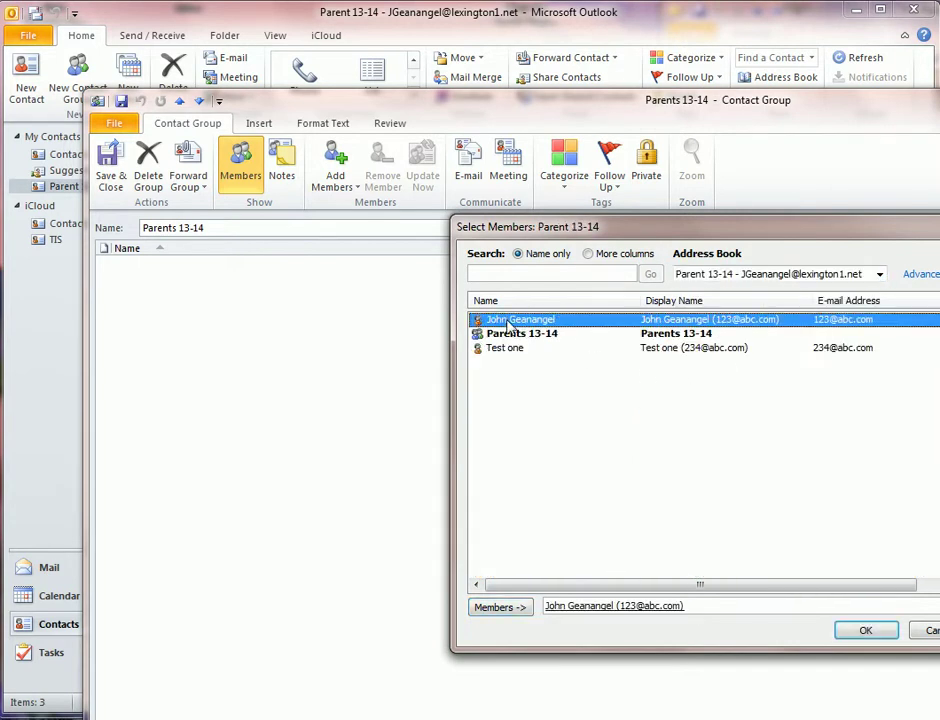
double_click(505, 348)
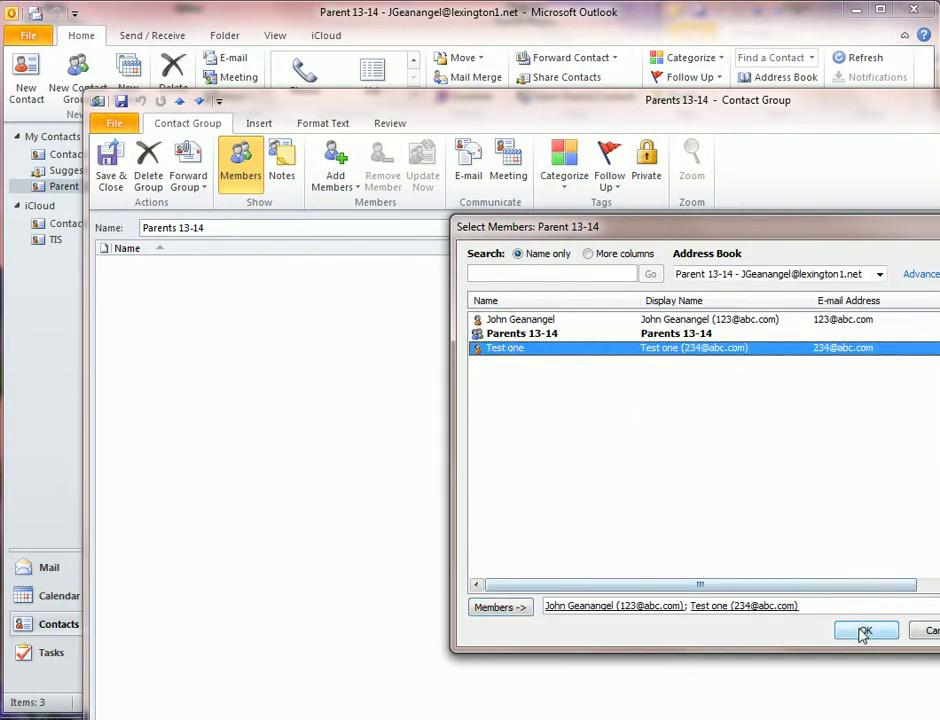
click(862, 630)
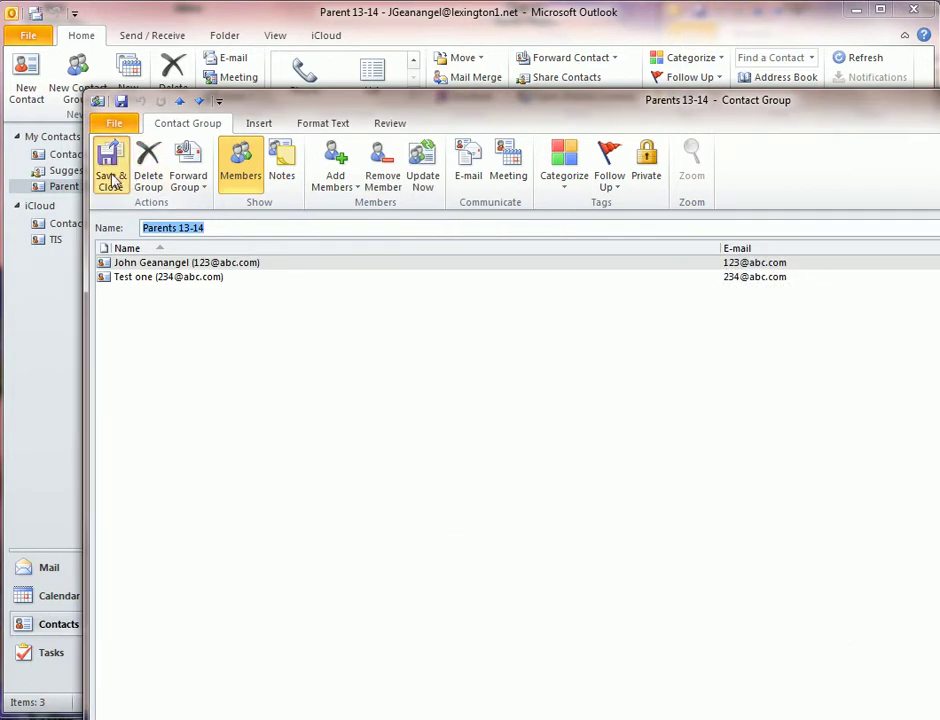
click(108, 162)
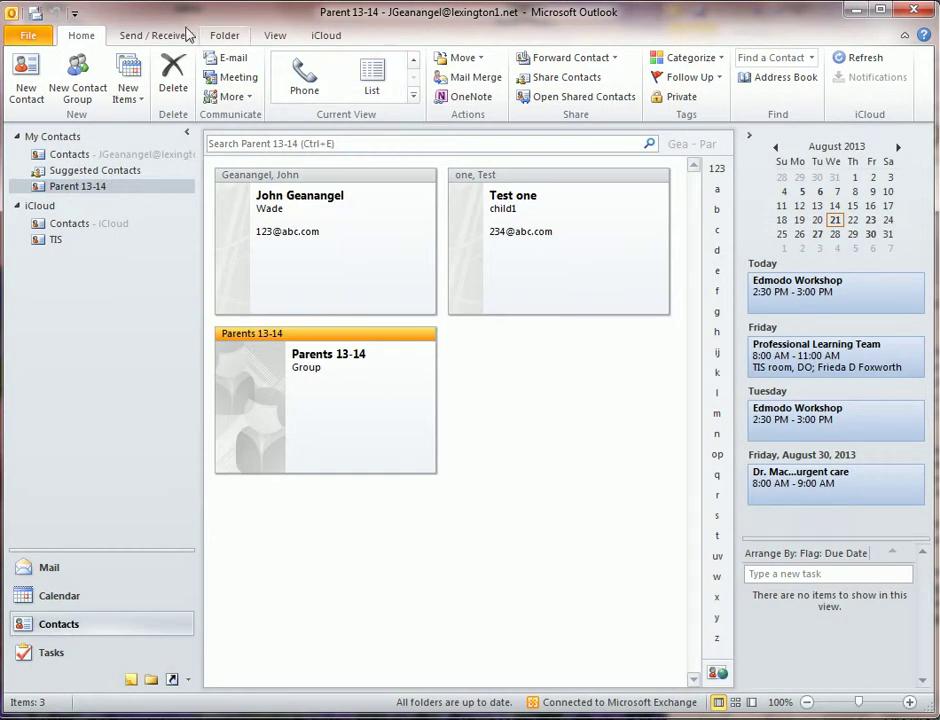
Step: Start a new e-mail and put the Parents 13-14 group from the Parent 13-14 address book in Bcc
click(65, 577)
click(40, 88)
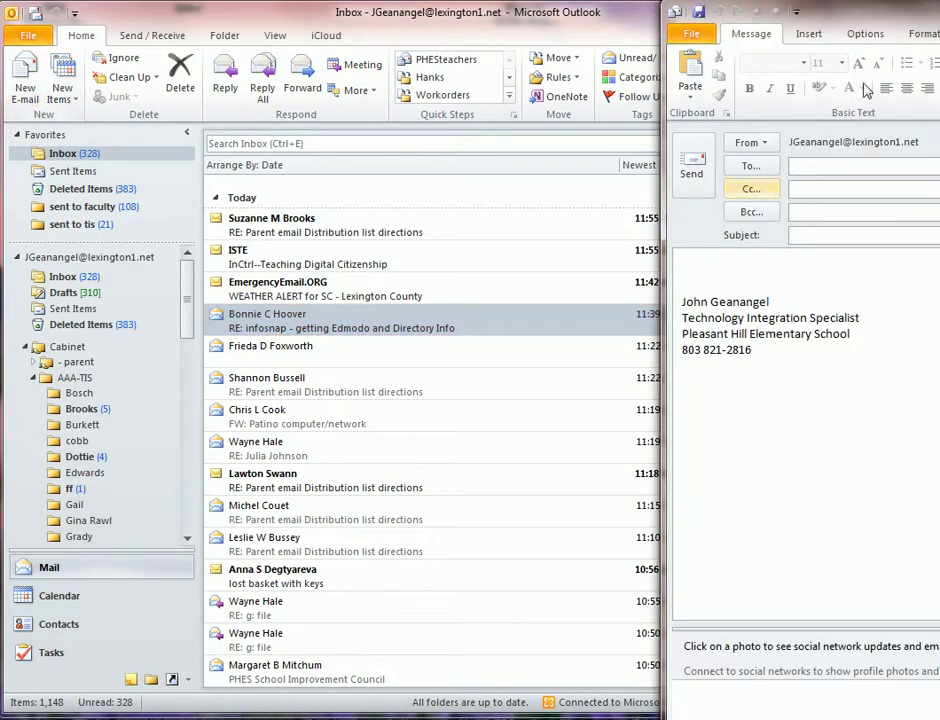
drag(880, 16, 325, 40)
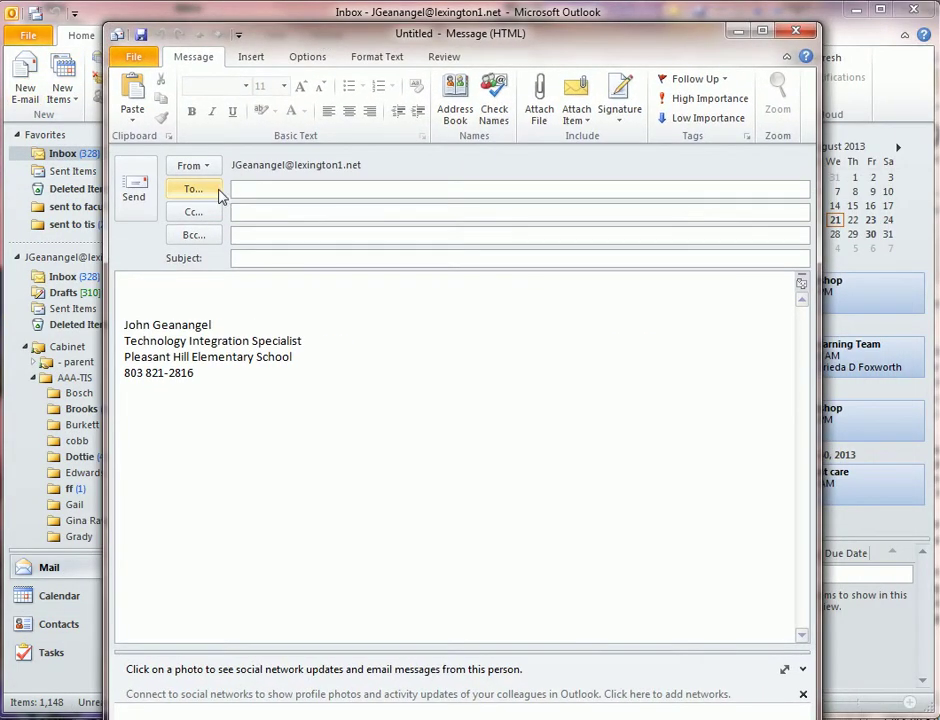
click(193, 188)
click(446, 285)
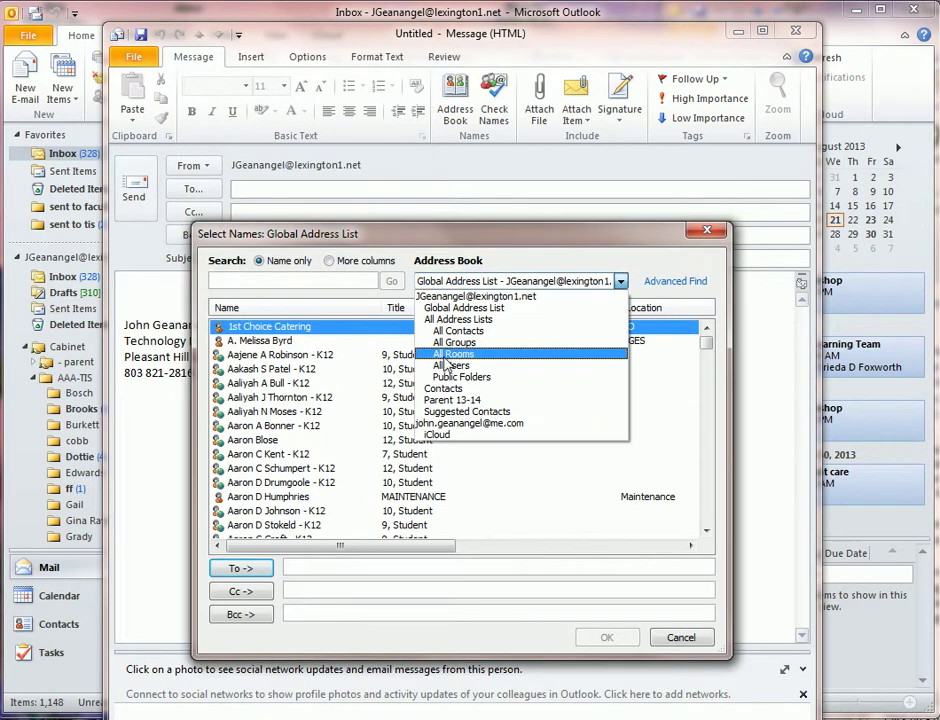
click(448, 375)
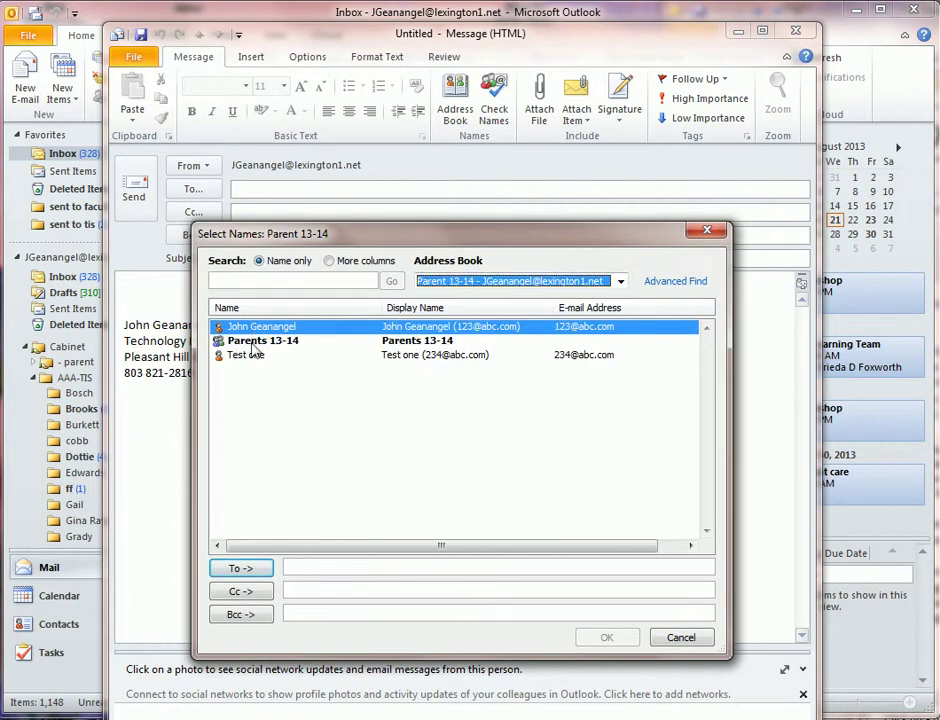
click(258, 341)
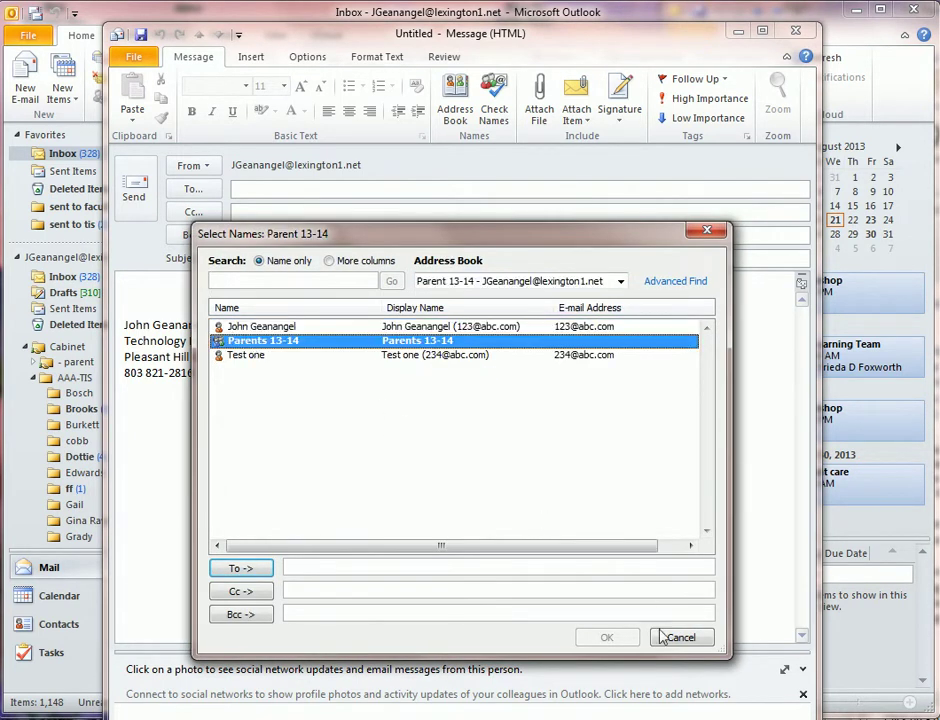
double_click(249, 342)
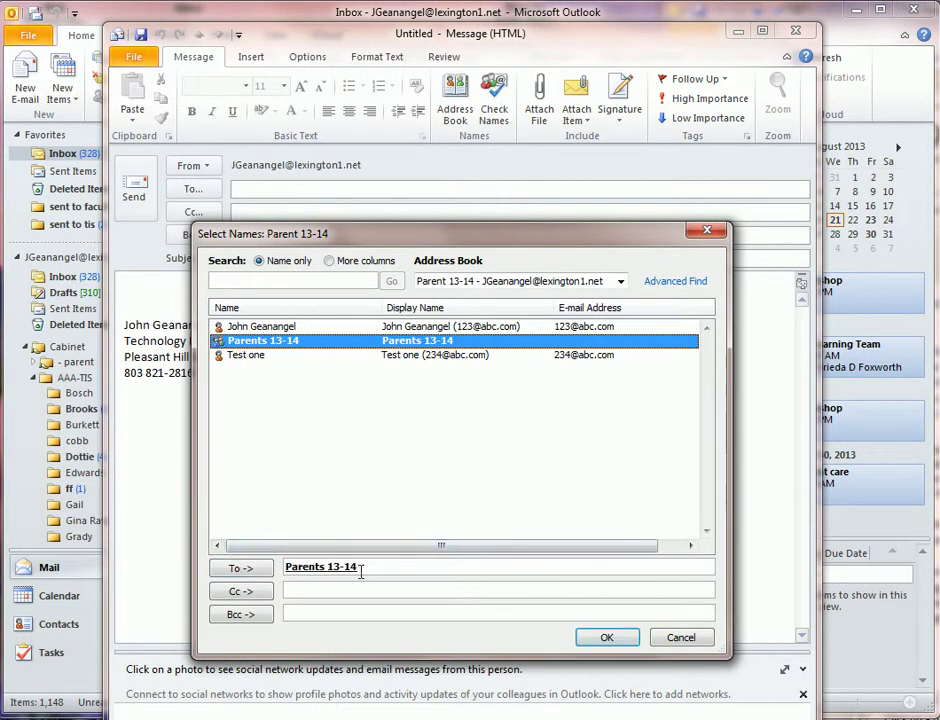
click(302, 567)
drag(302, 567, 304, 619)
Step: Enter your own user name in To and confirm the recipients
click(304, 567)
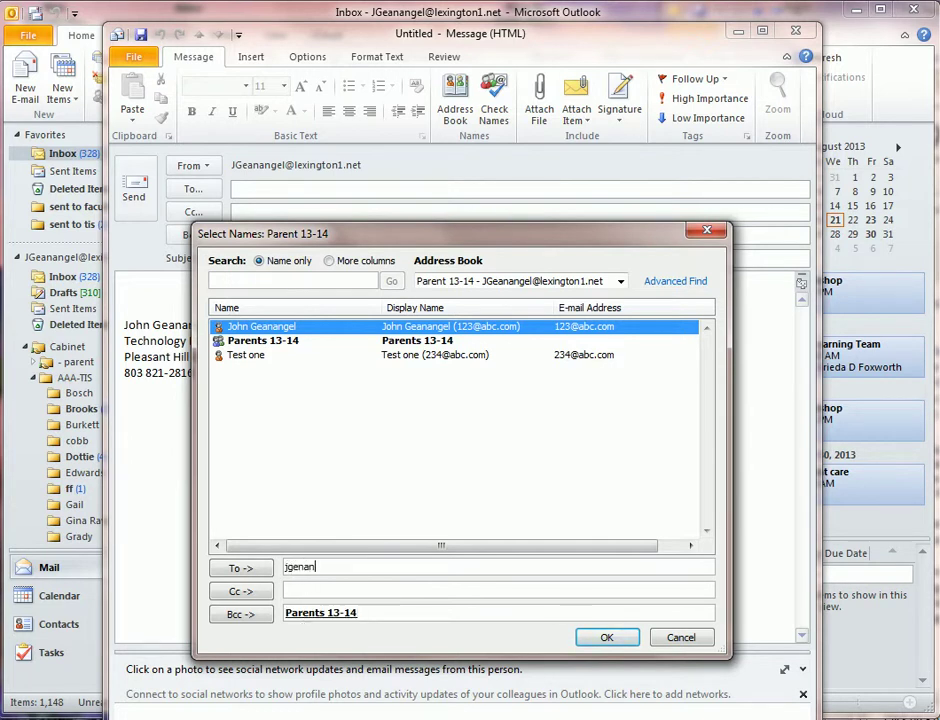
text(jgenan)
key(BackSpace)
key(BackSpace)
click(604, 638)
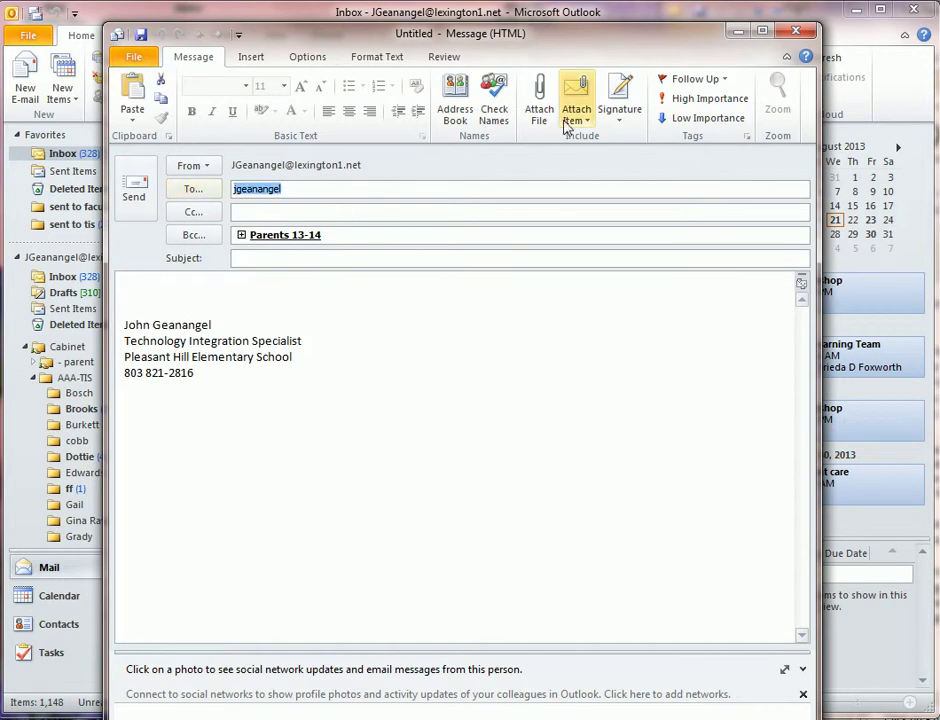
Step: Resolve the To name with Check Names and expand the Bcc group into its members
click(494, 98)
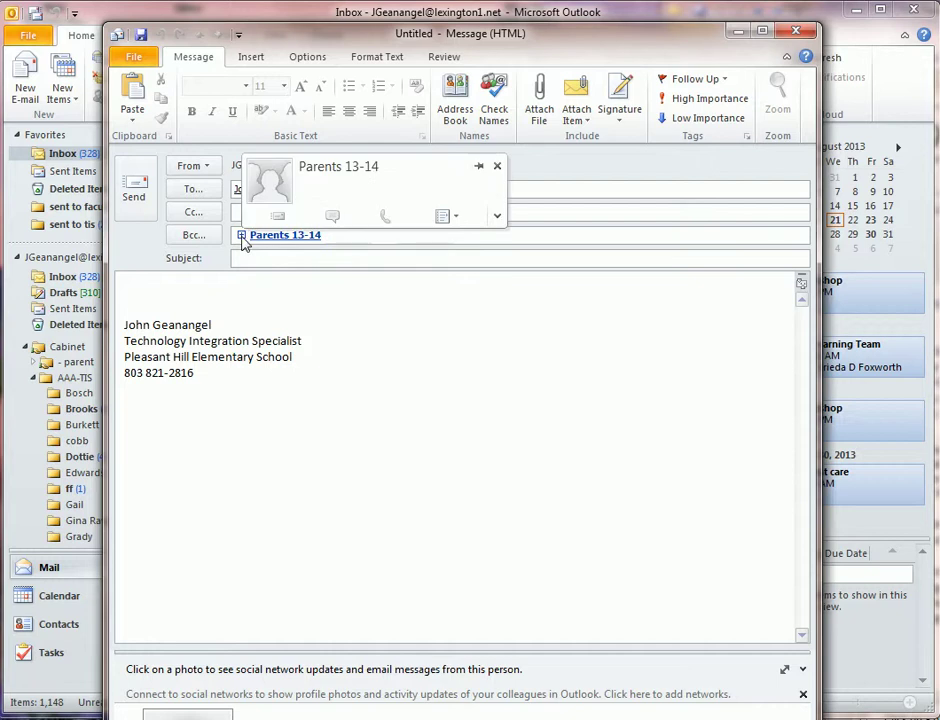
click(241, 235)
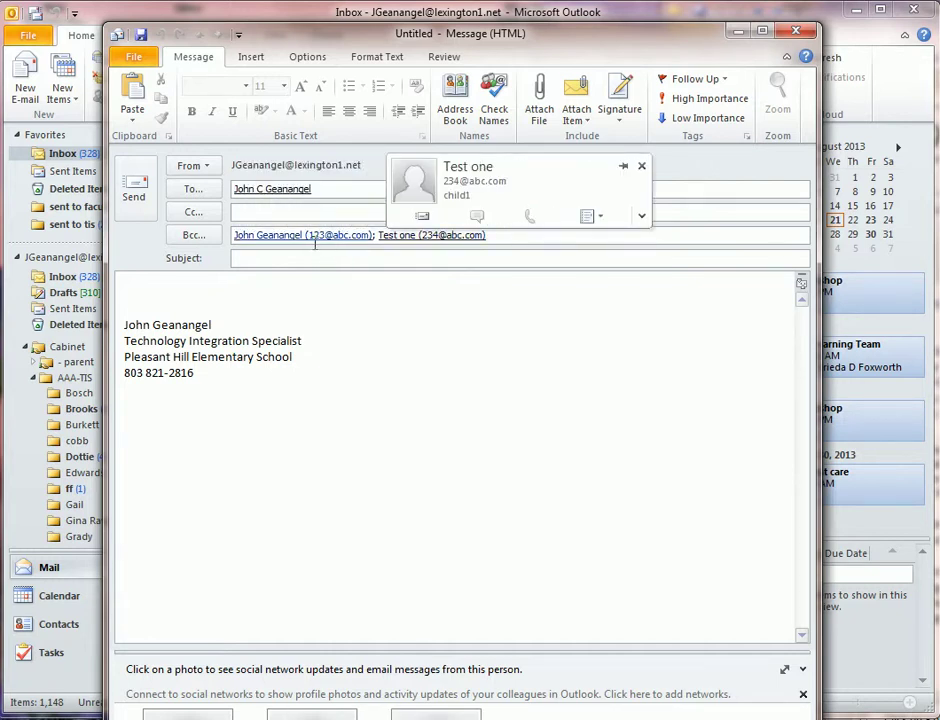
mouse_move(322, 237)
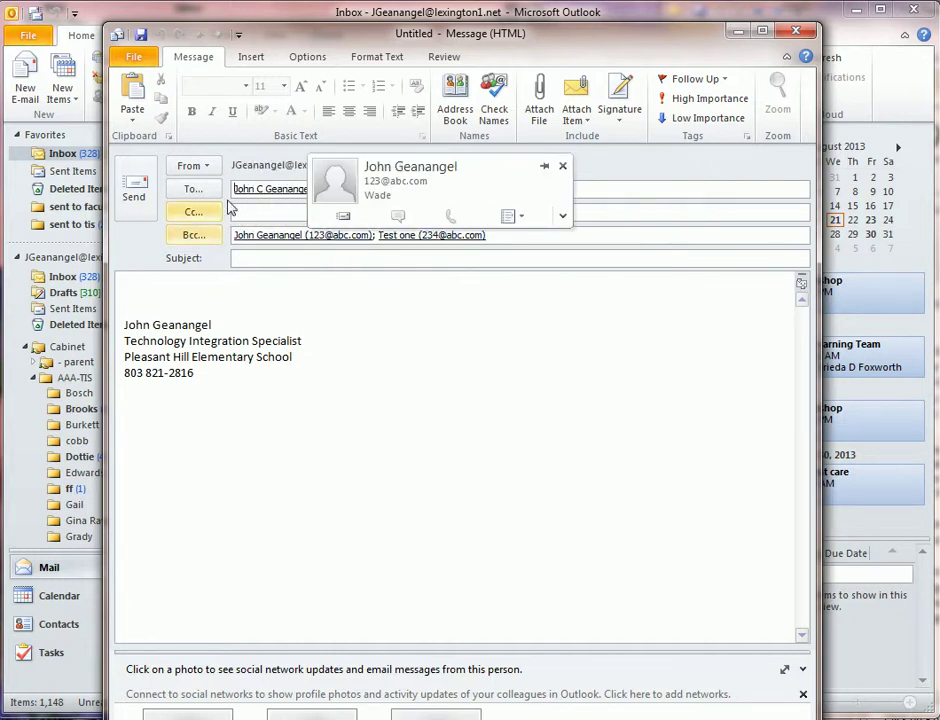
mouse_move(325, 193)
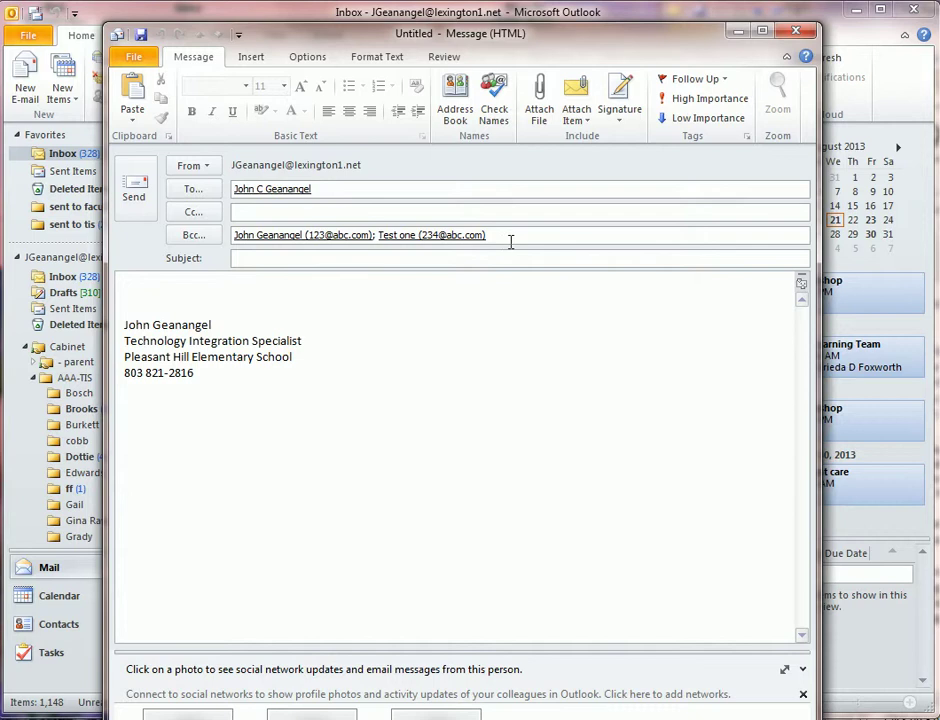
Step: Clear the expanded Bcc addresses and re-add Parents 13-14 as a single entry via autocomplete
drag(511, 240, 233, 236)
key(Delete)
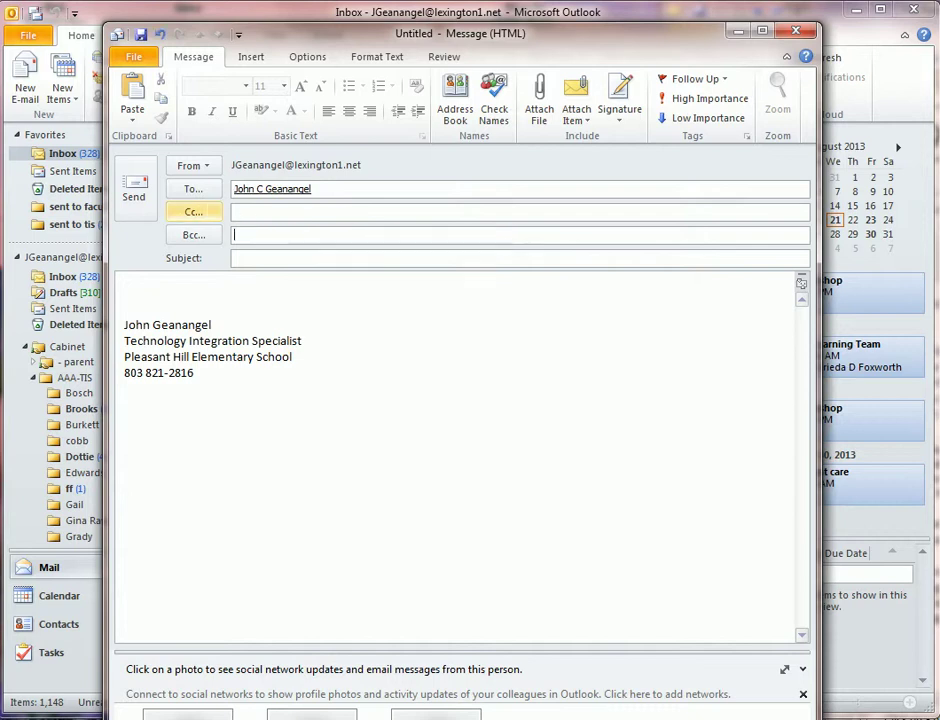
text(Parents 13-14;)
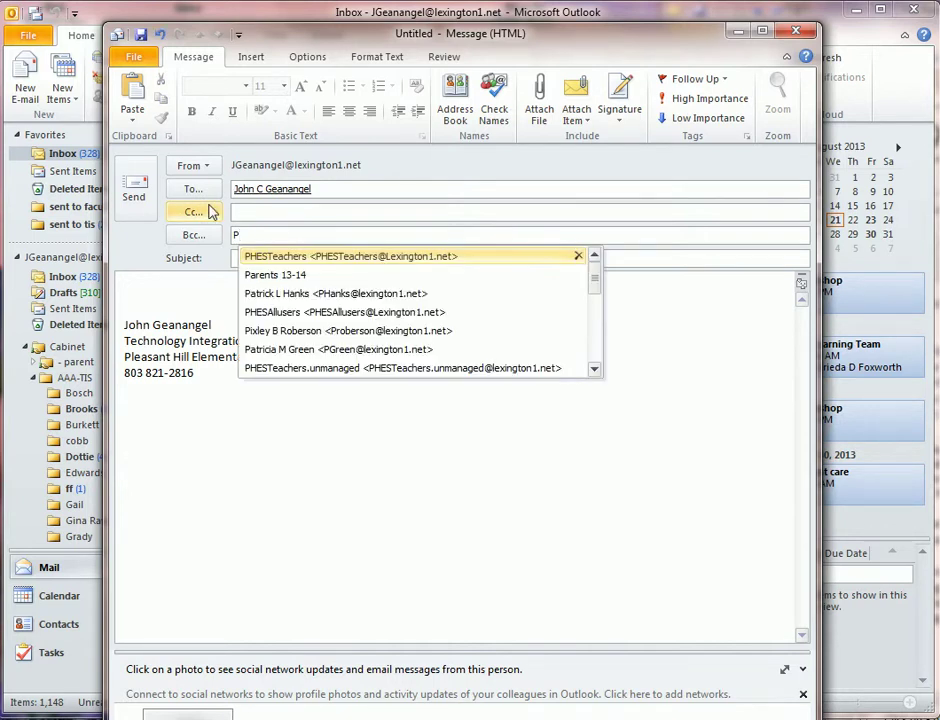
click(253, 276)
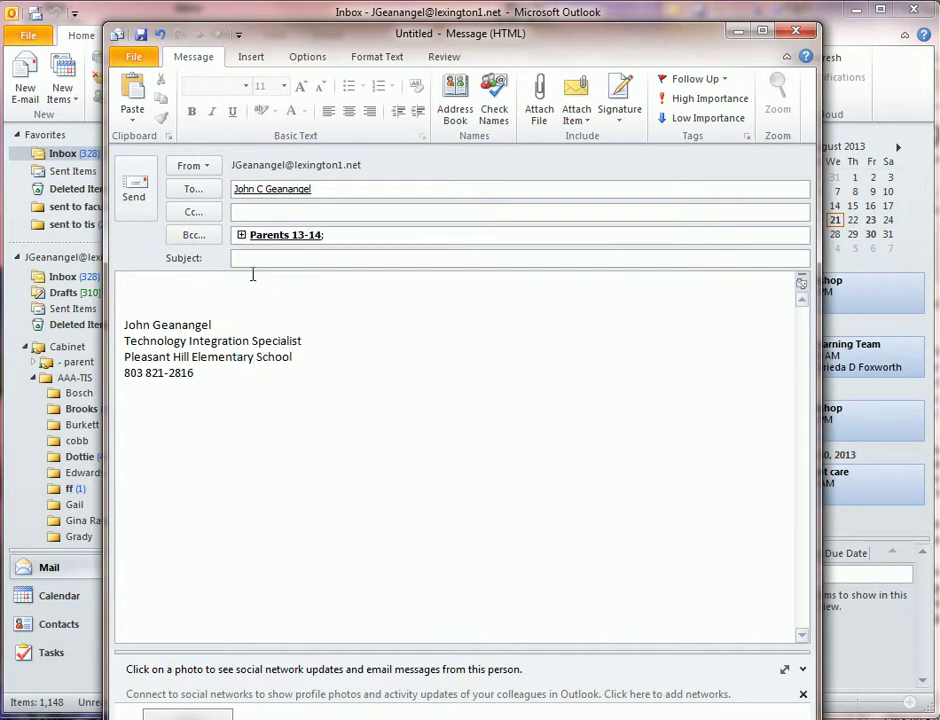
Step: Close the draft without saving, return to Contacts and select the Parents 13-14 group card
click(795, 31)
click(602, 462)
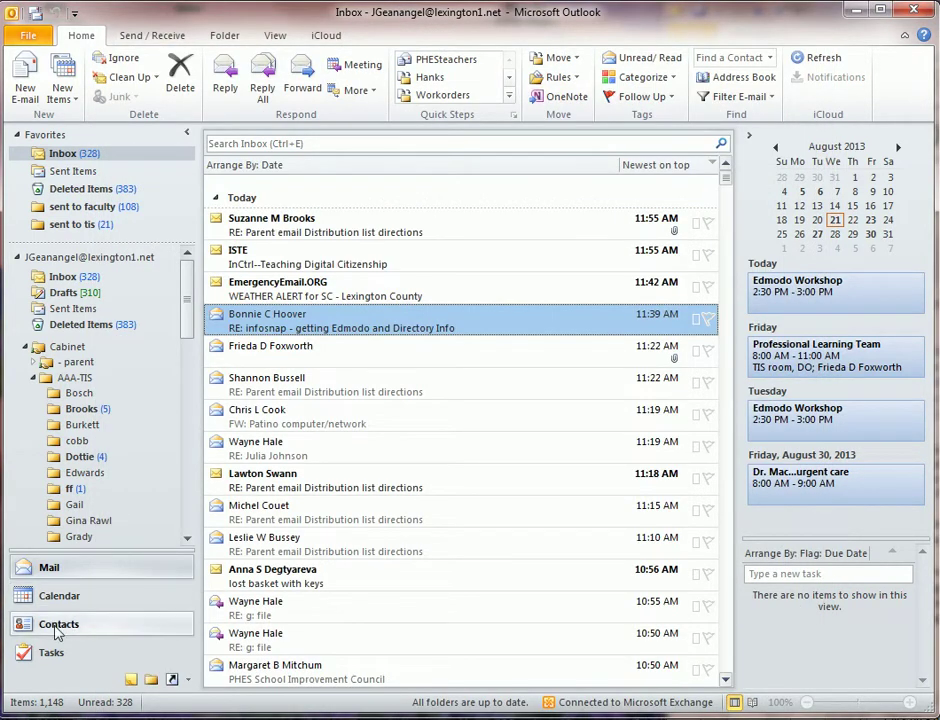
click(84, 625)
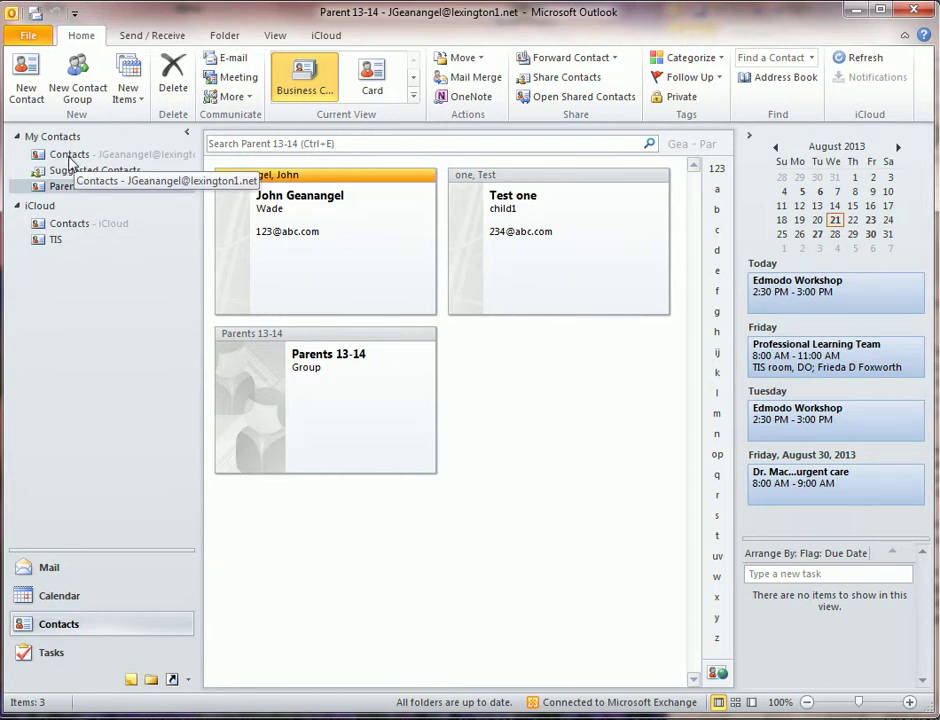
right_click(72, 158)
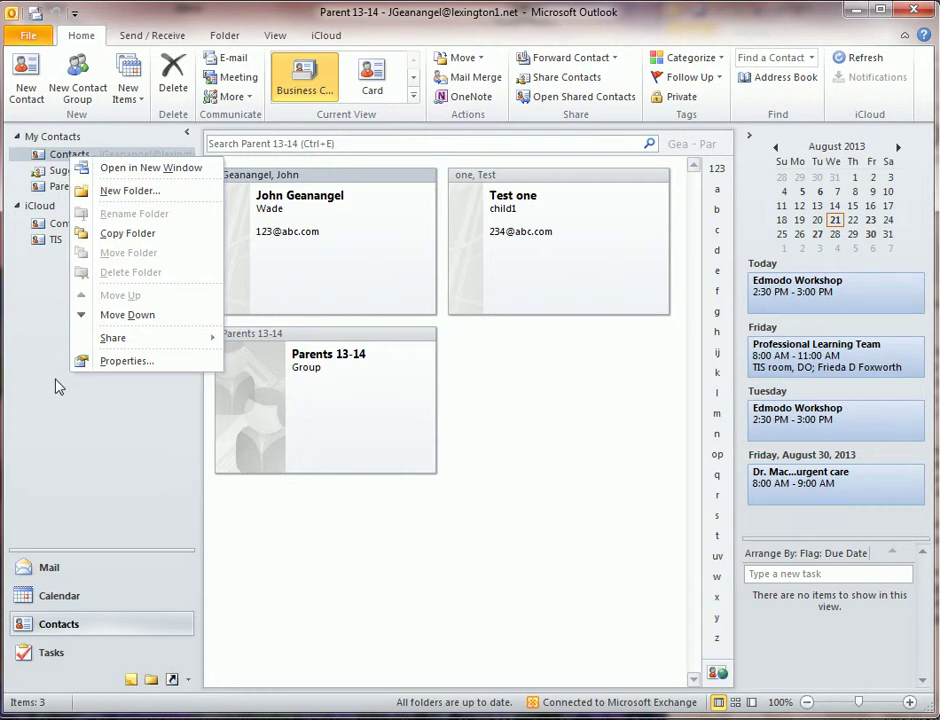
key(Escape)
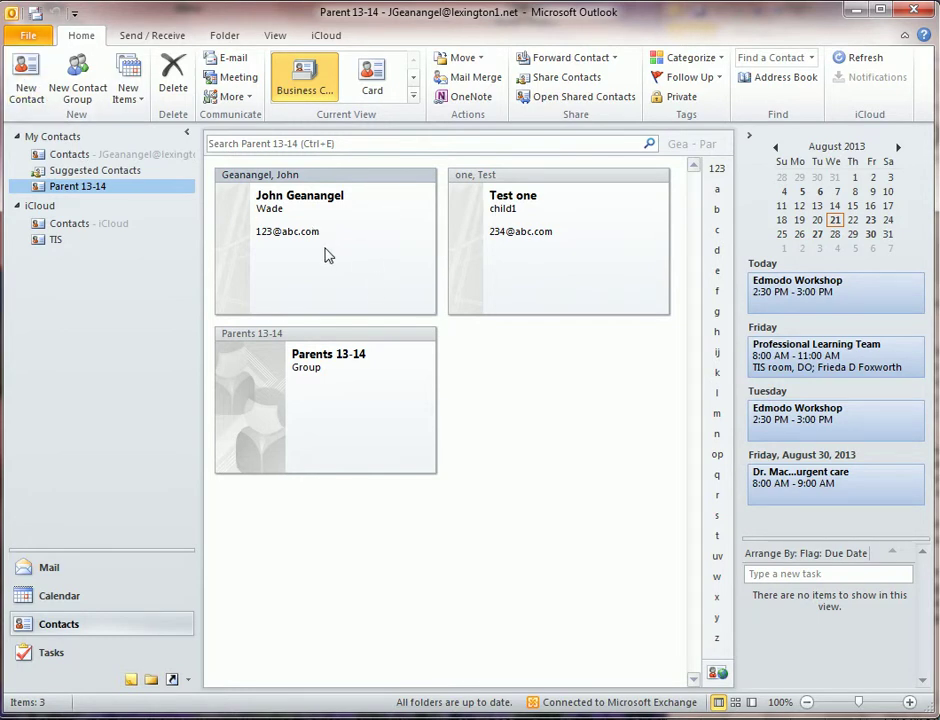
click(510, 251)
click(343, 405)
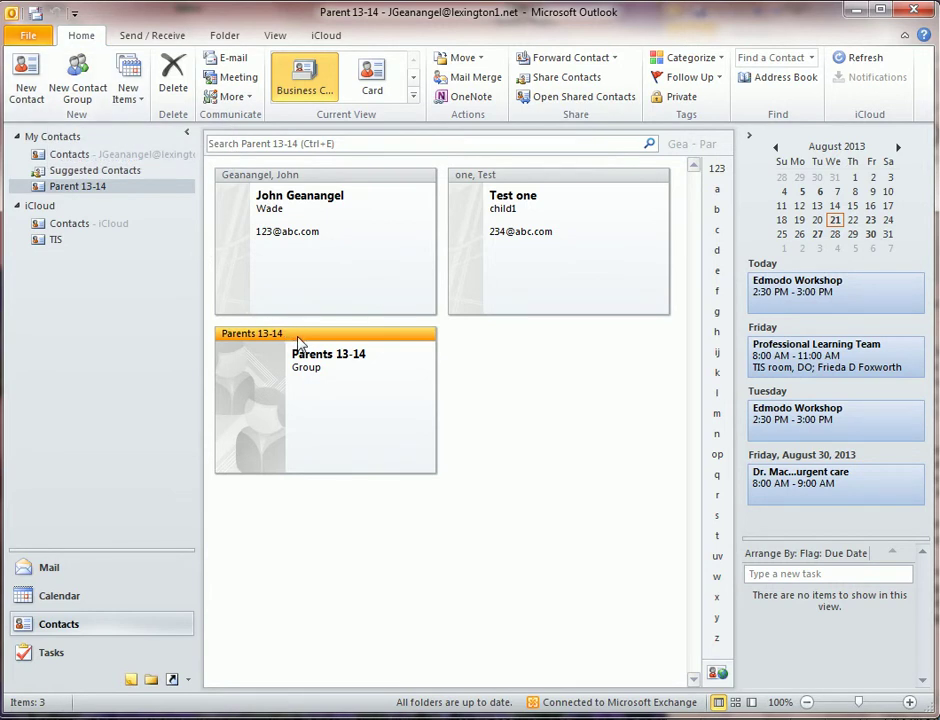
double_click(298, 343)
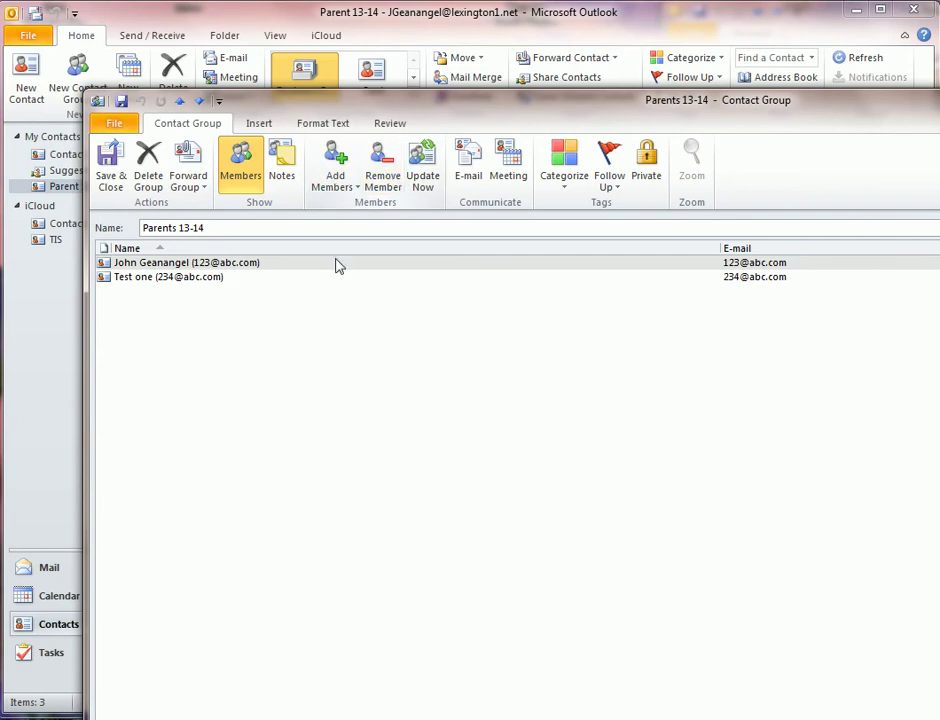
click(110, 160)
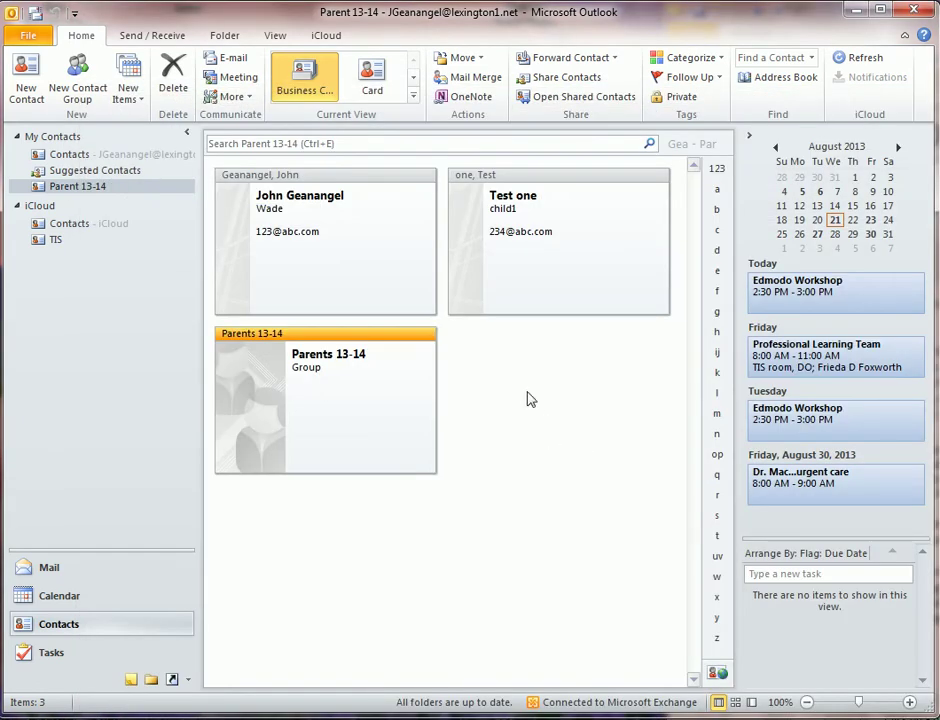